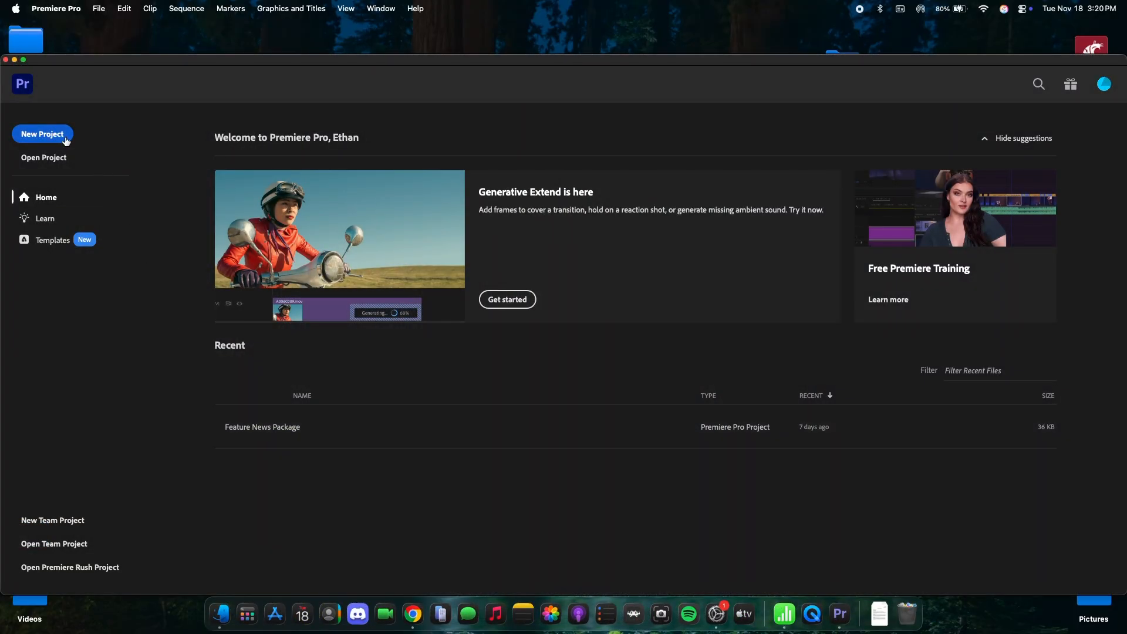
Create a project named "wsu project" in the demonstration video stuff folder inside final how-to stuff on the Desktop
left_click(65, 138)
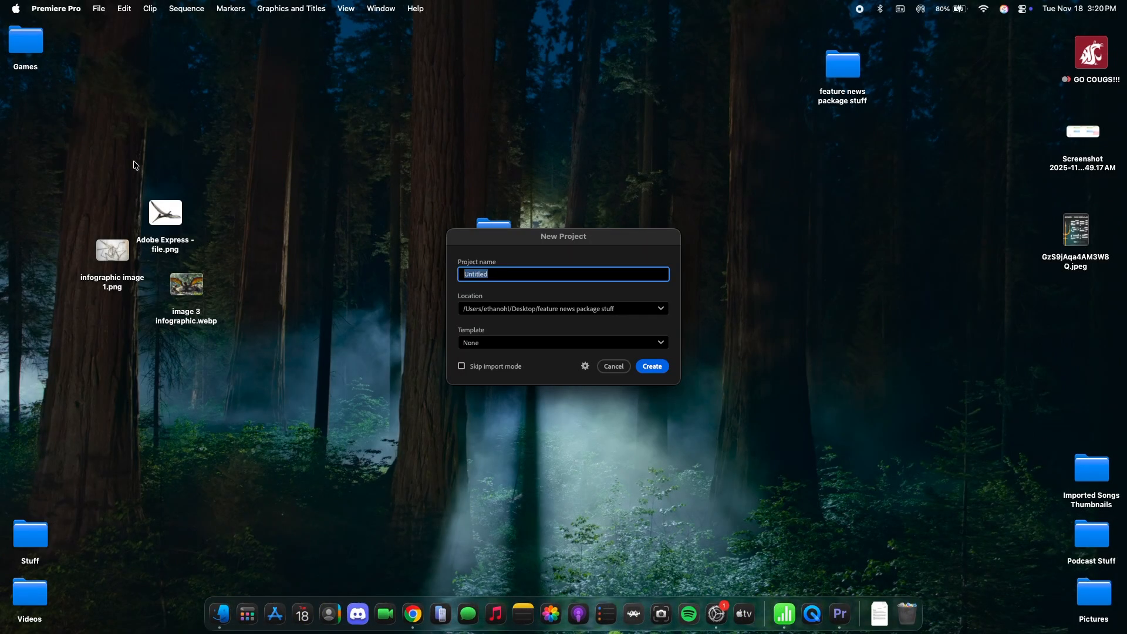
type("wsu project")
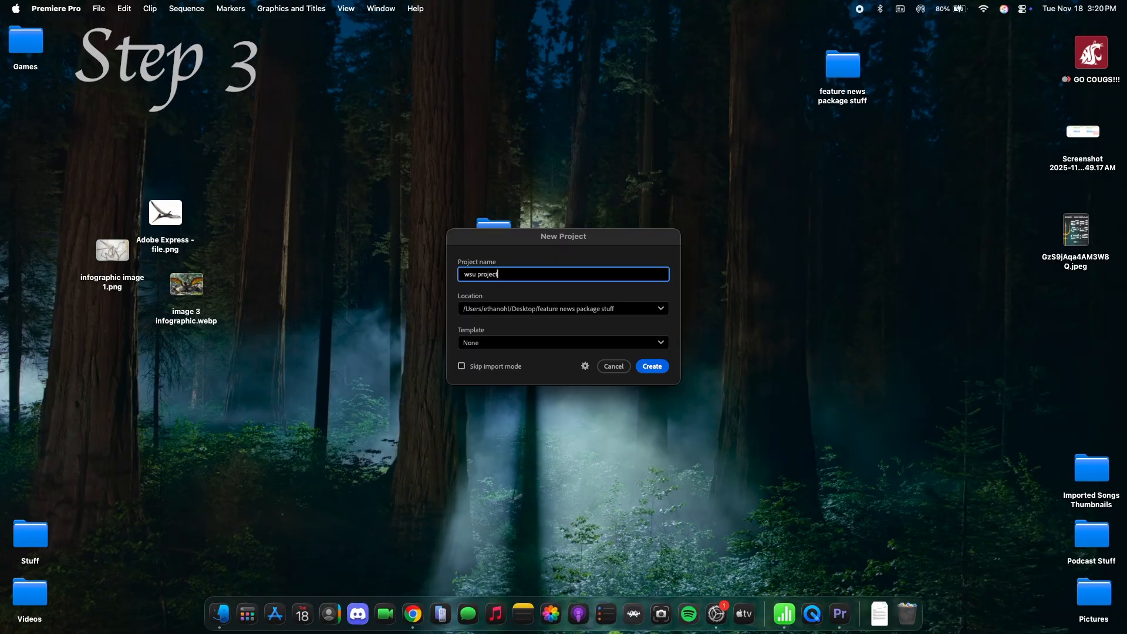
left_click(538, 315)
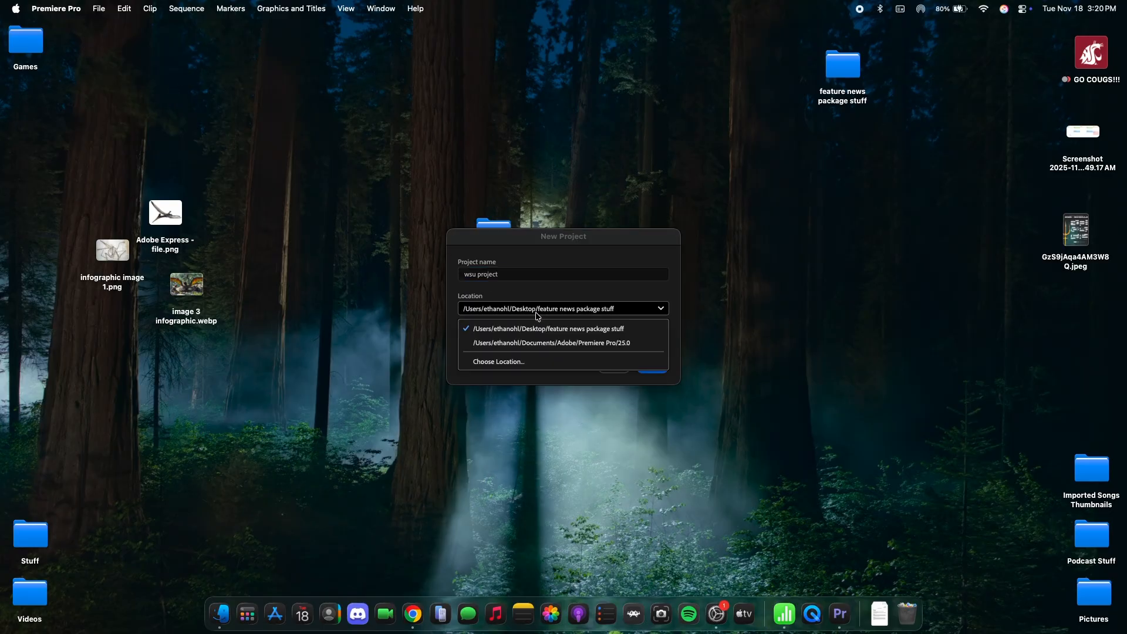
left_click(519, 364)
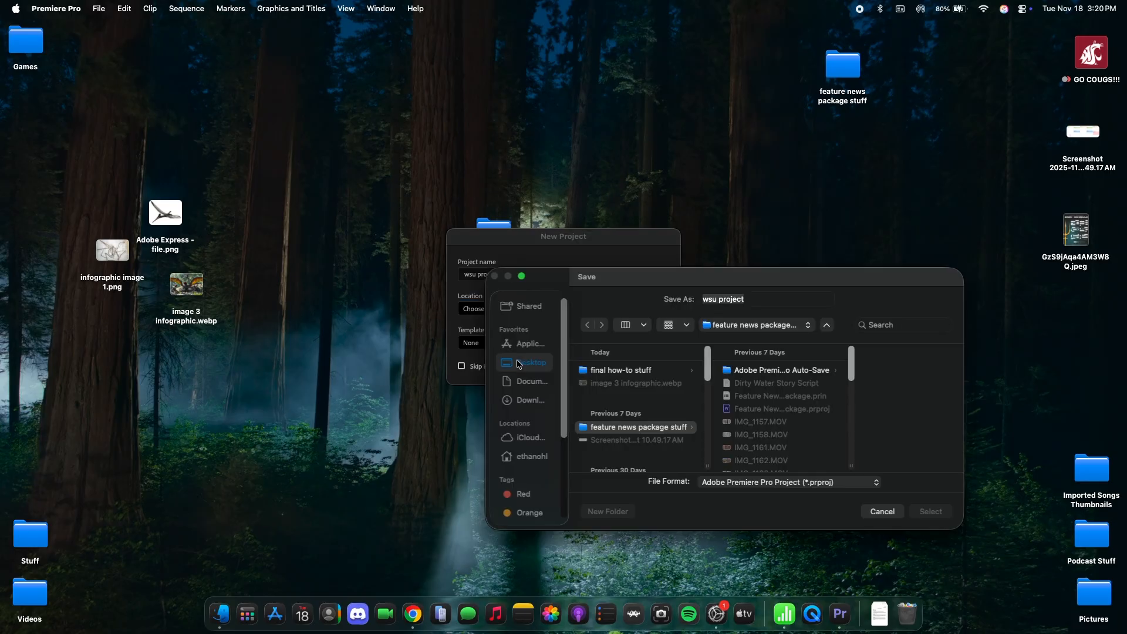
left_click(674, 374)
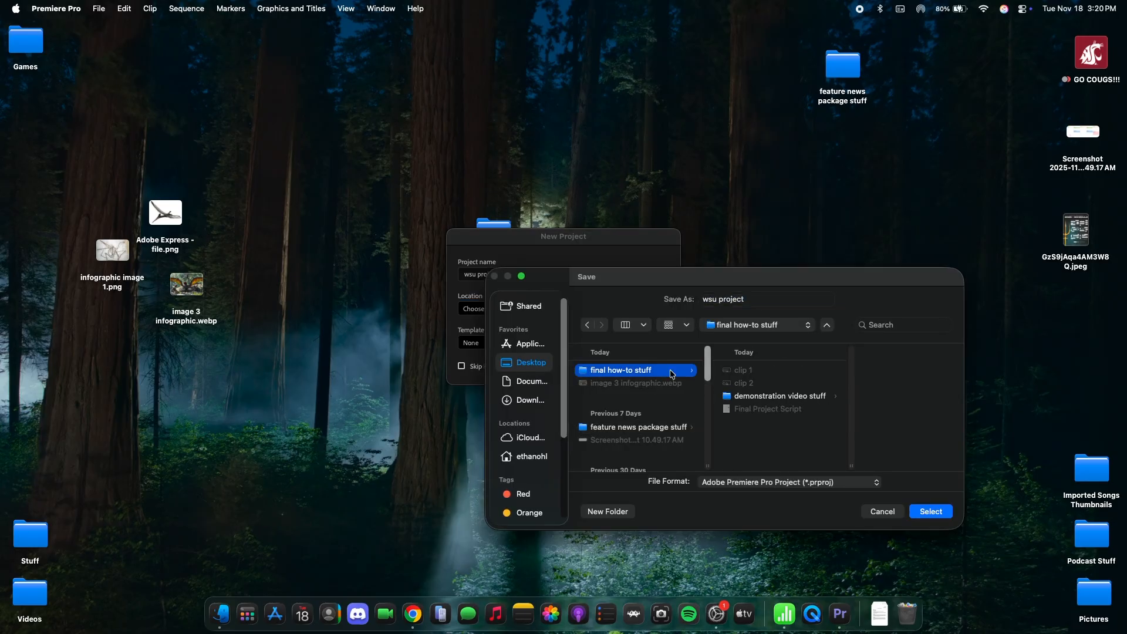
left_click(824, 398)
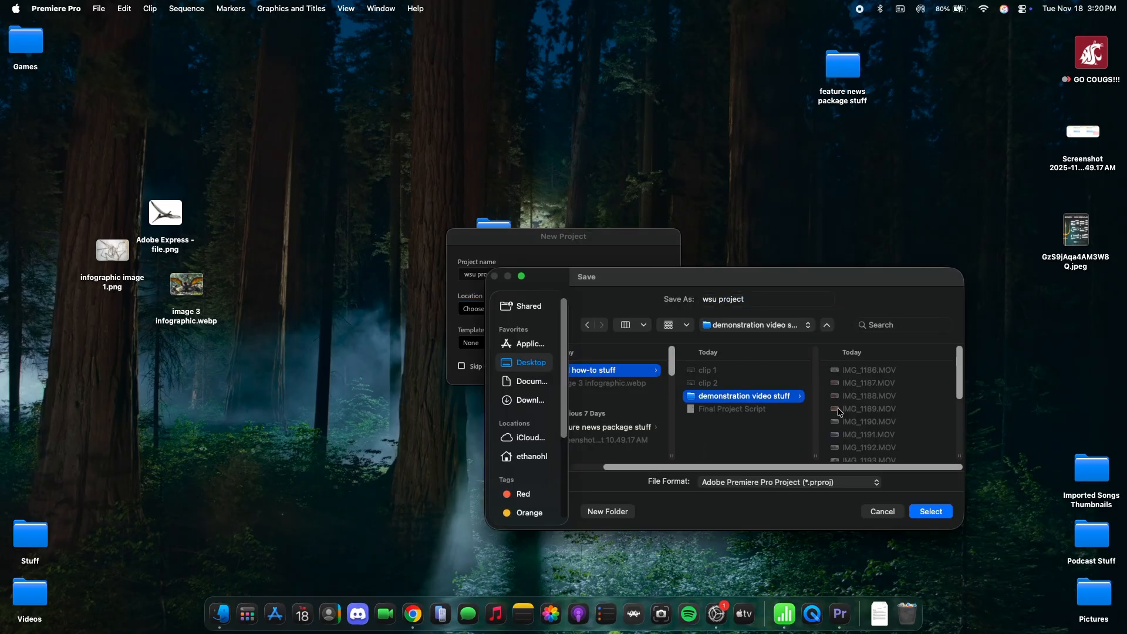
left_click(925, 509)
left_click(650, 366)
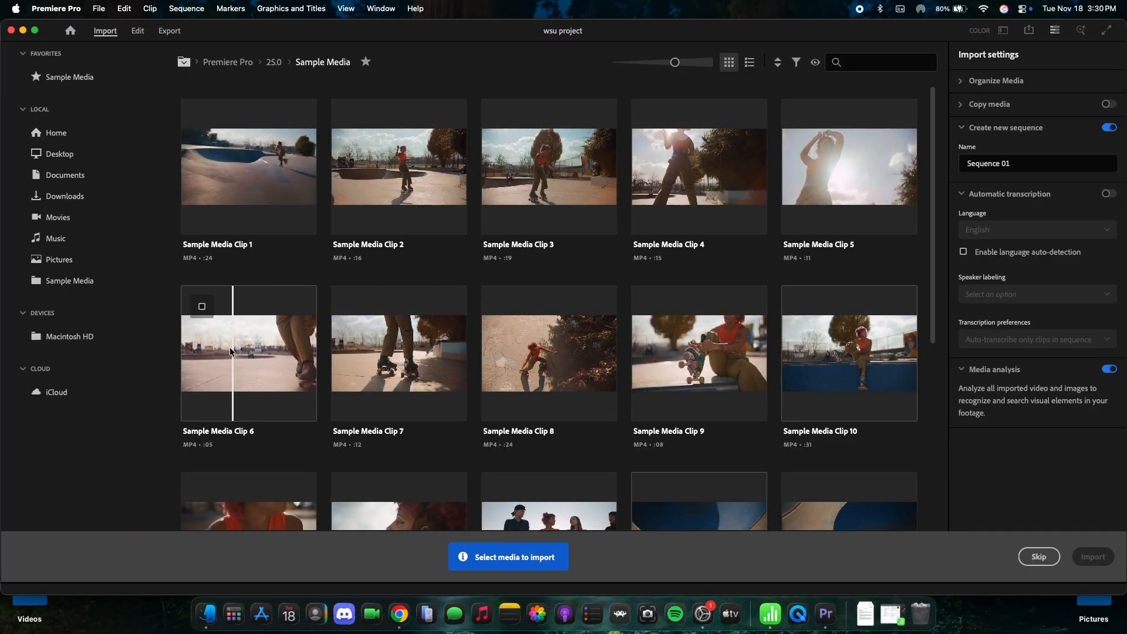
Import the demonstration video stuff folder from Desktop > final how-to stuff, creating the new sequence Sequence 01
left_click(74, 156)
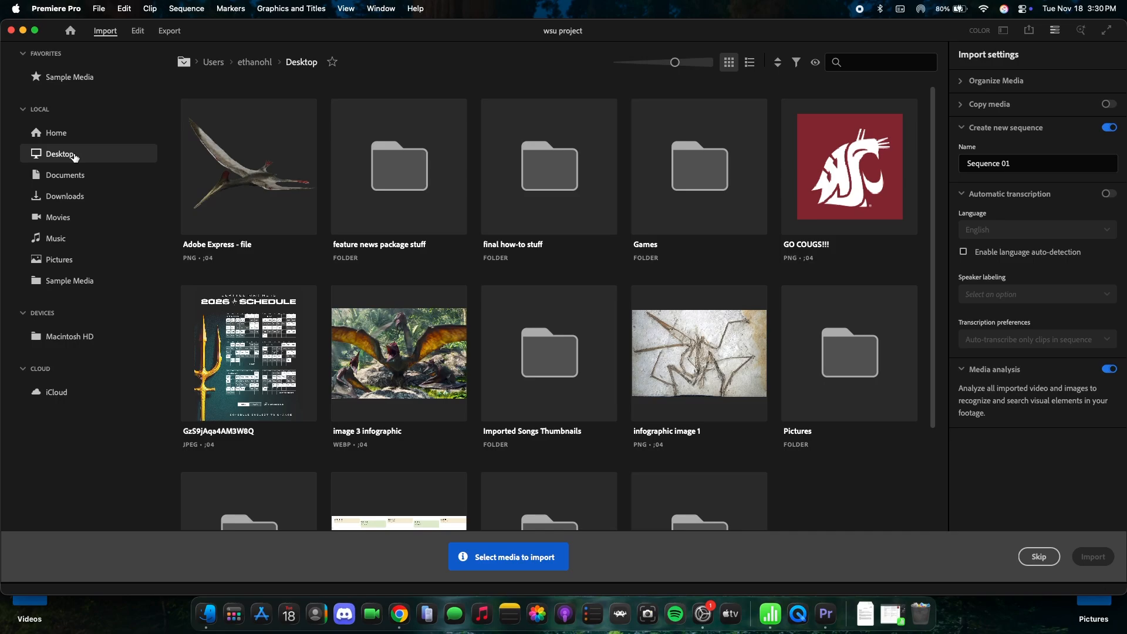
double_click(556, 223)
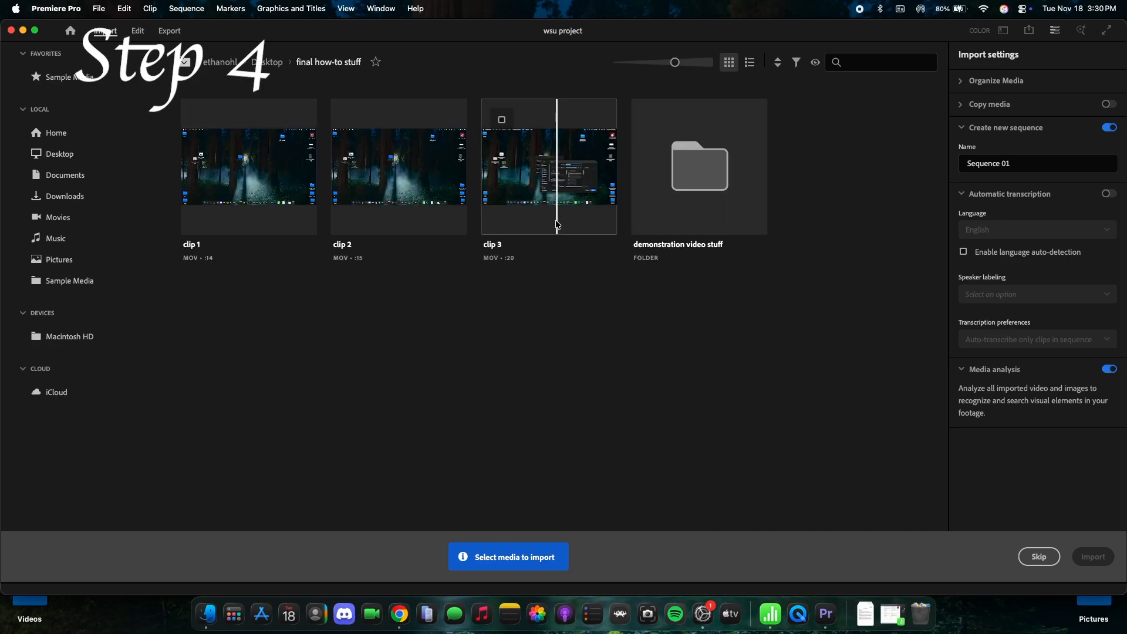
left_click(720, 227)
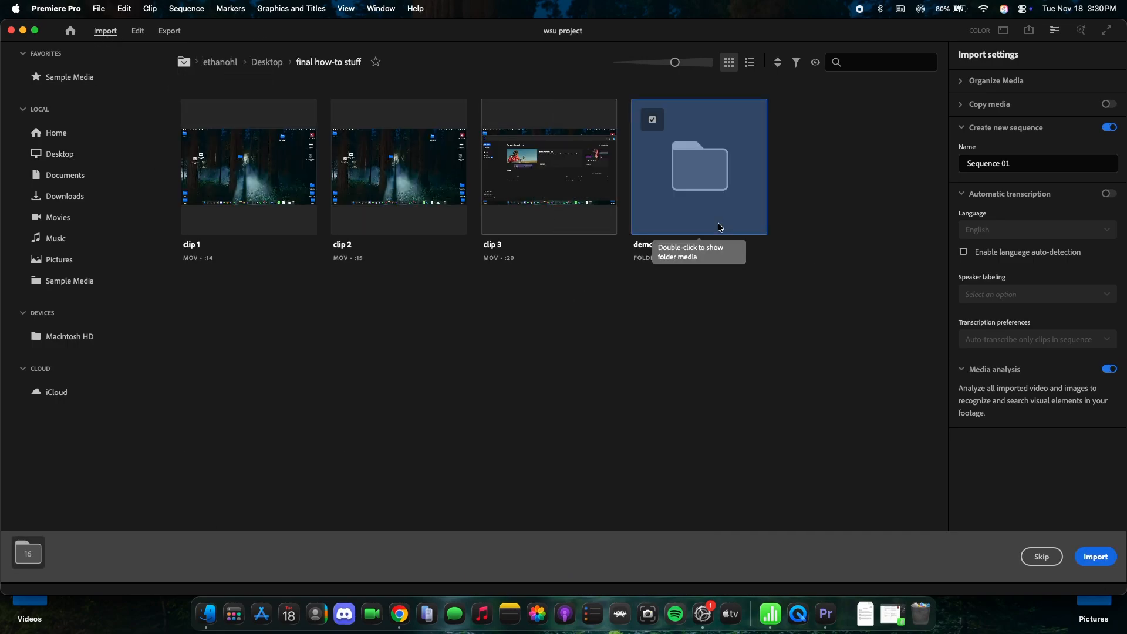
left_click(1095, 556)
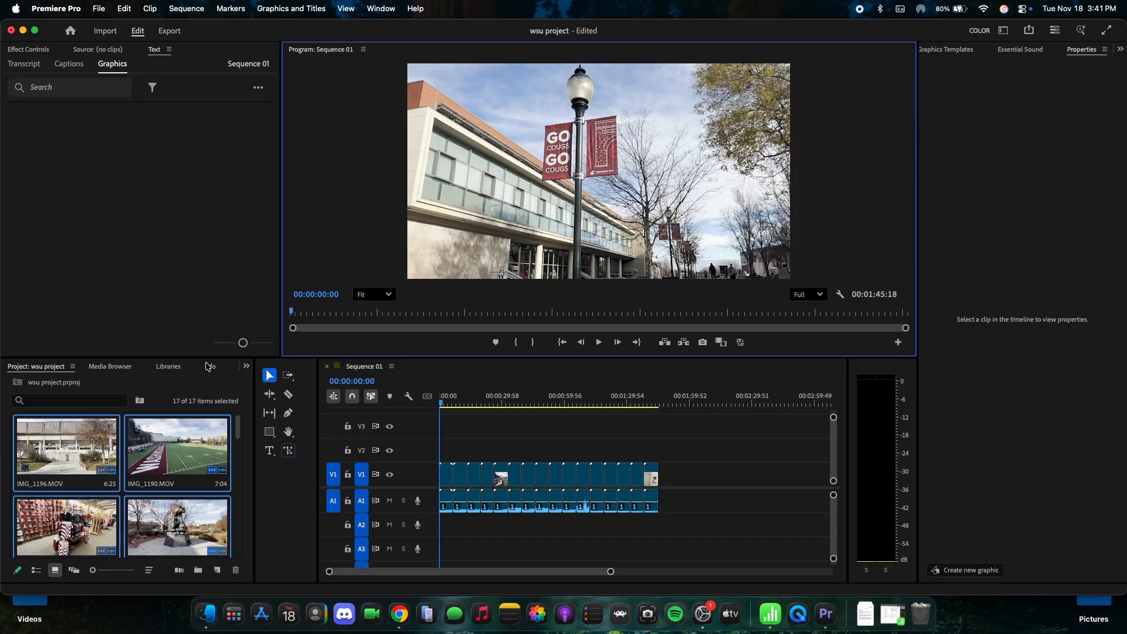
Save the project and delete all clips from the Sequence 01 timeline
left_click(97, 9)
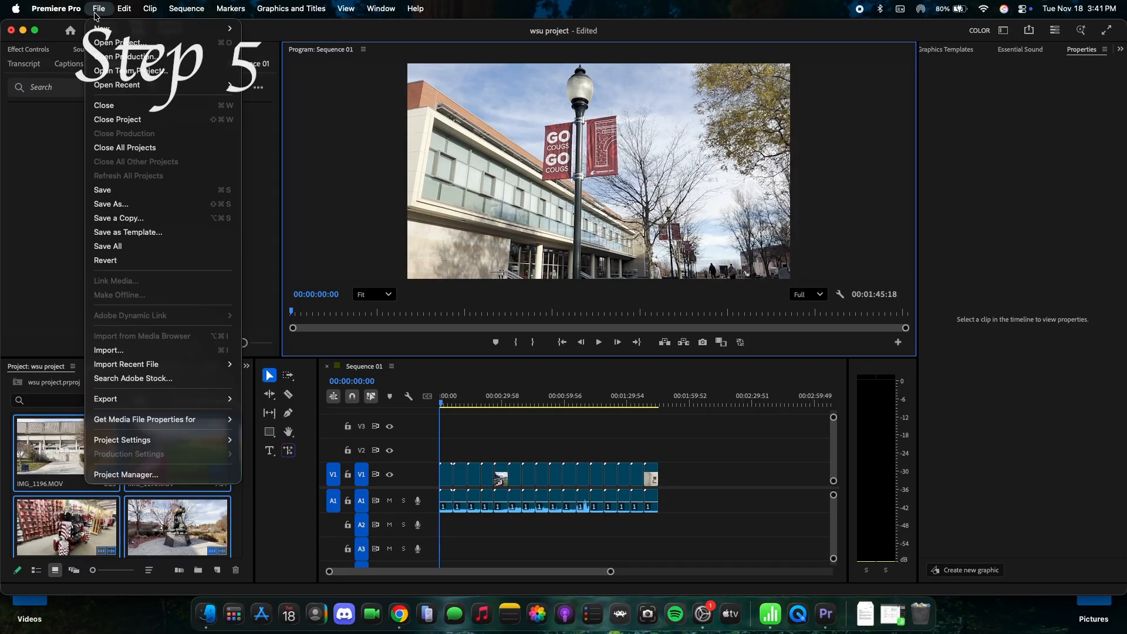
left_click(155, 190)
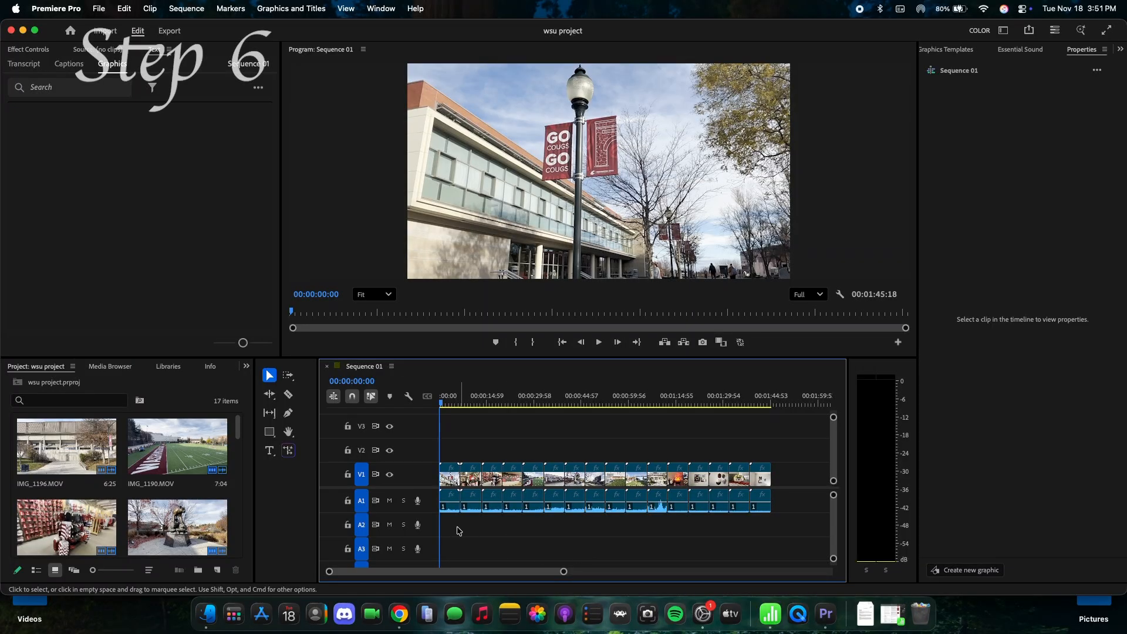
left_click_drag(450, 522, 762, 447)
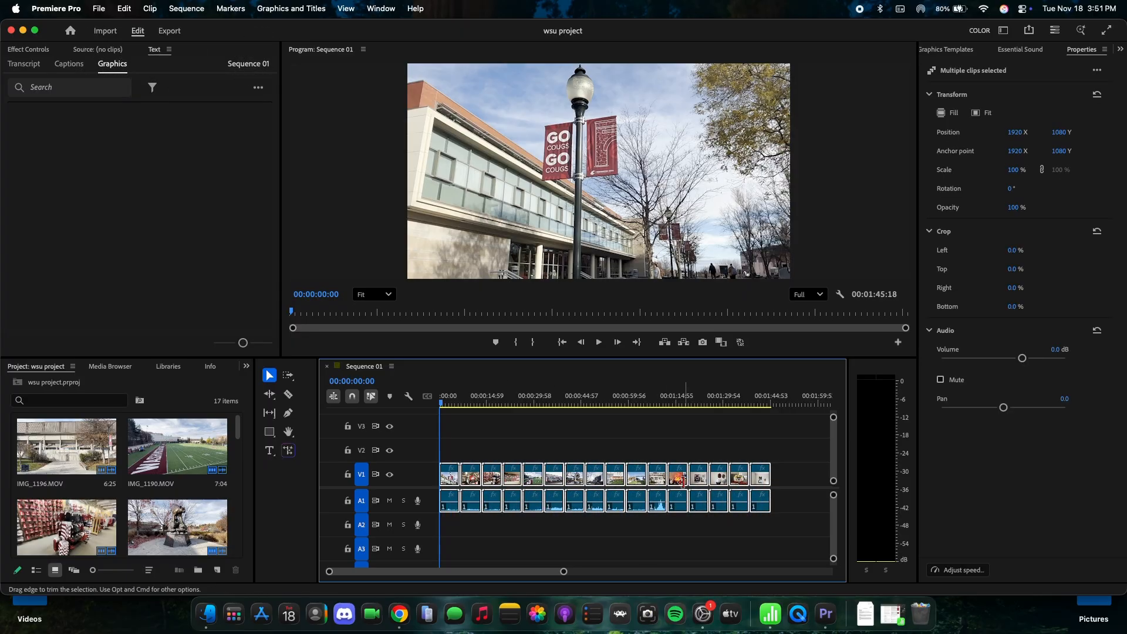
key("Delete")
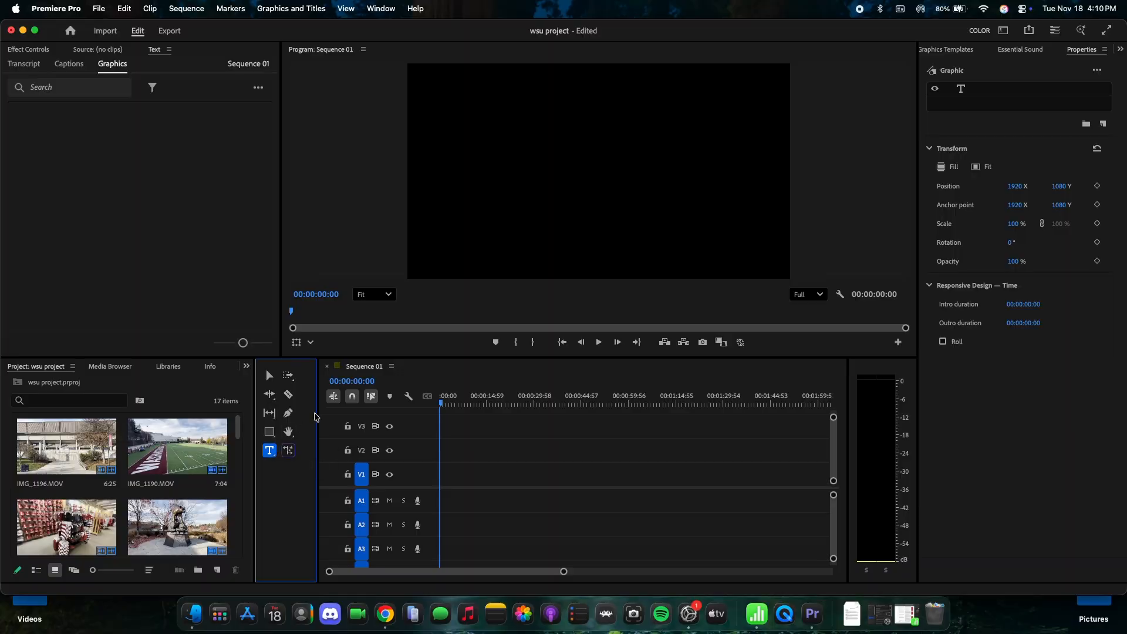
Add the title text "Why WSU Is The Best" at font size 289 and change it to a rounded handwritten-style font
left_click_drag(446, 168, 657, 228)
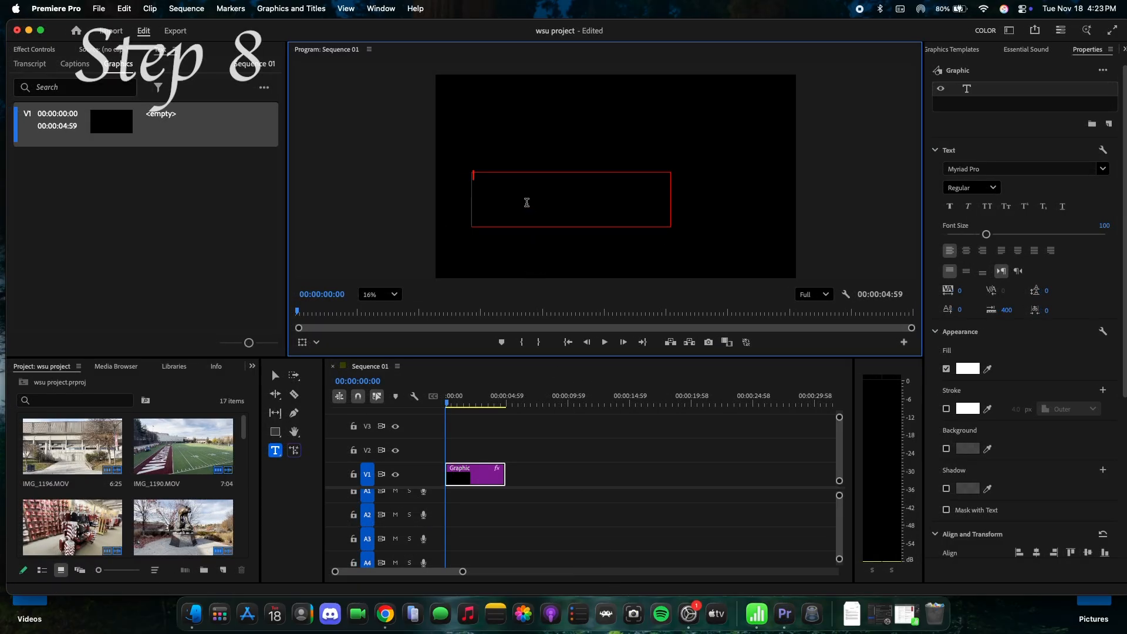
type("Wht")
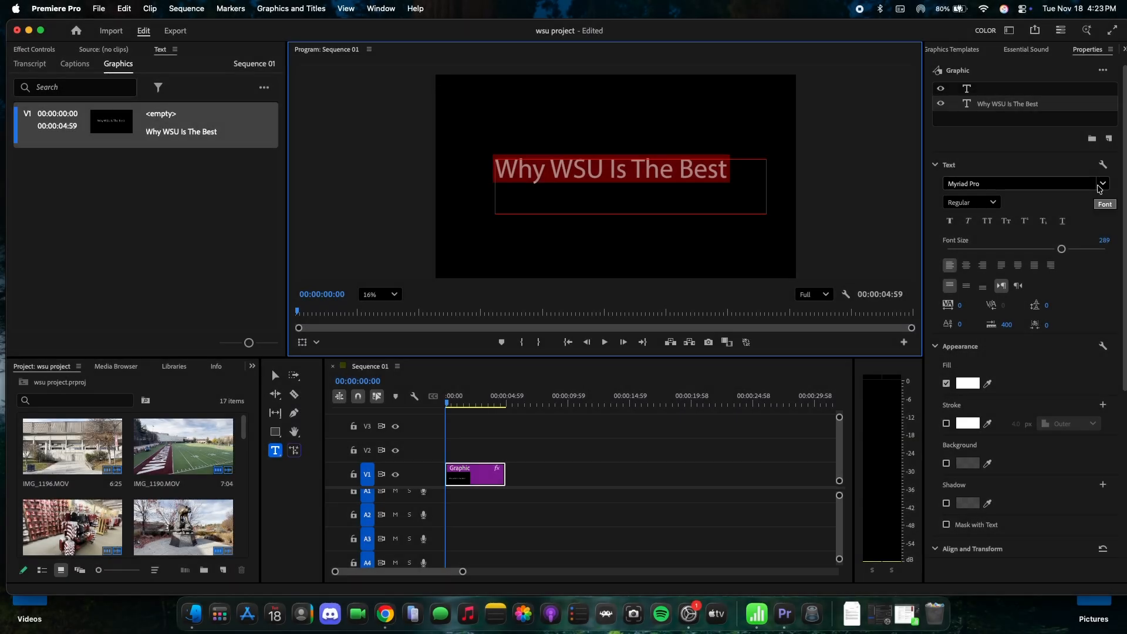
left_click(1101, 184)
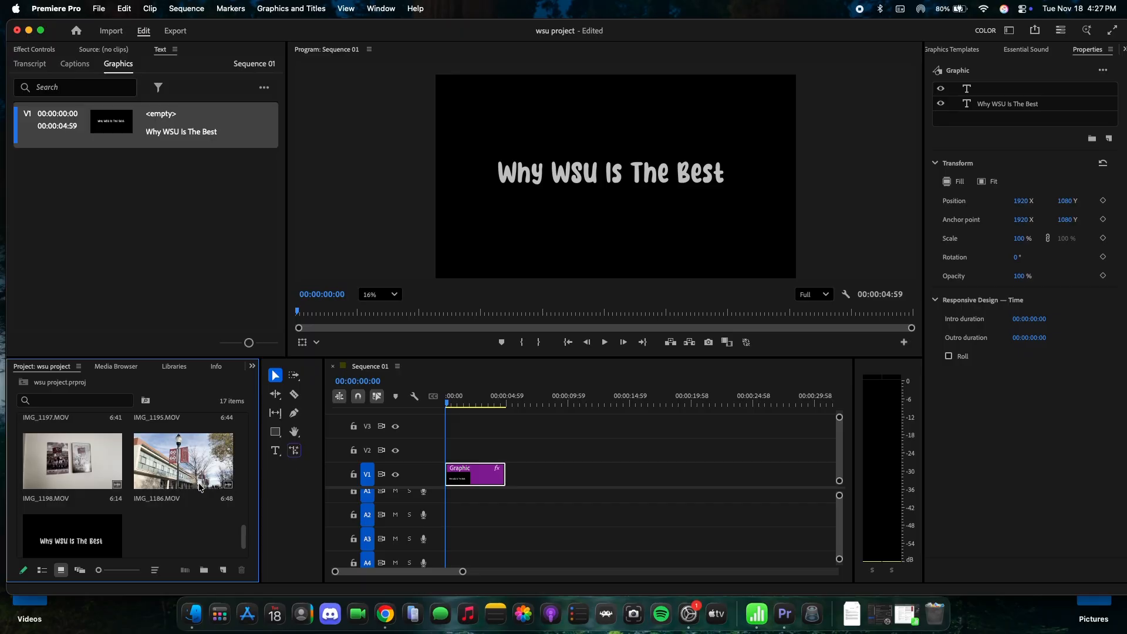
Place IMG_1186.MOV directly after the title graphic on video track V1
left_click_drag(199, 486, 516, 482)
left_click_drag(515, 482, 515, 482)
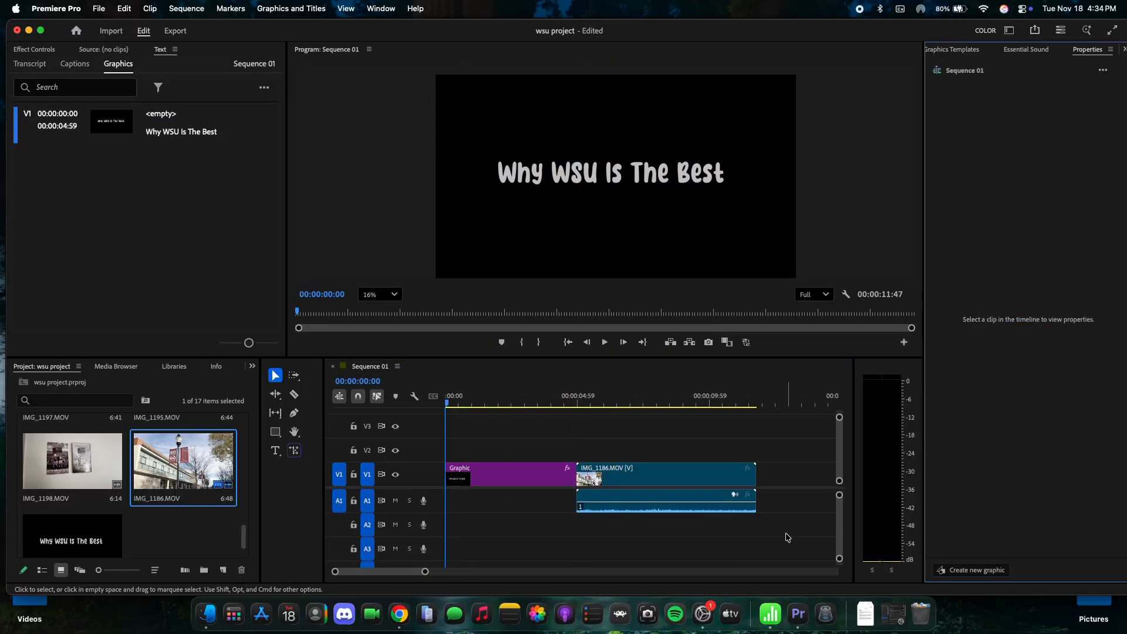
Select the title graphic and IMG_1186.MOV together and apply the default transition to them
left_click_drag(783, 537, 505, 463)
right_click(576, 482)
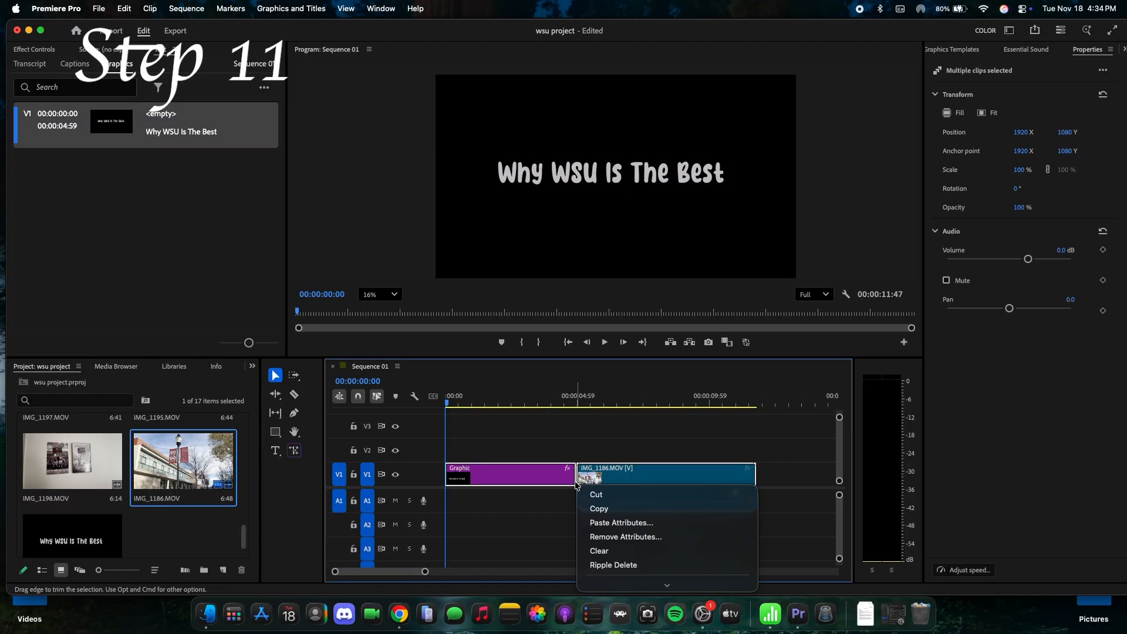
left_click(572, 492)
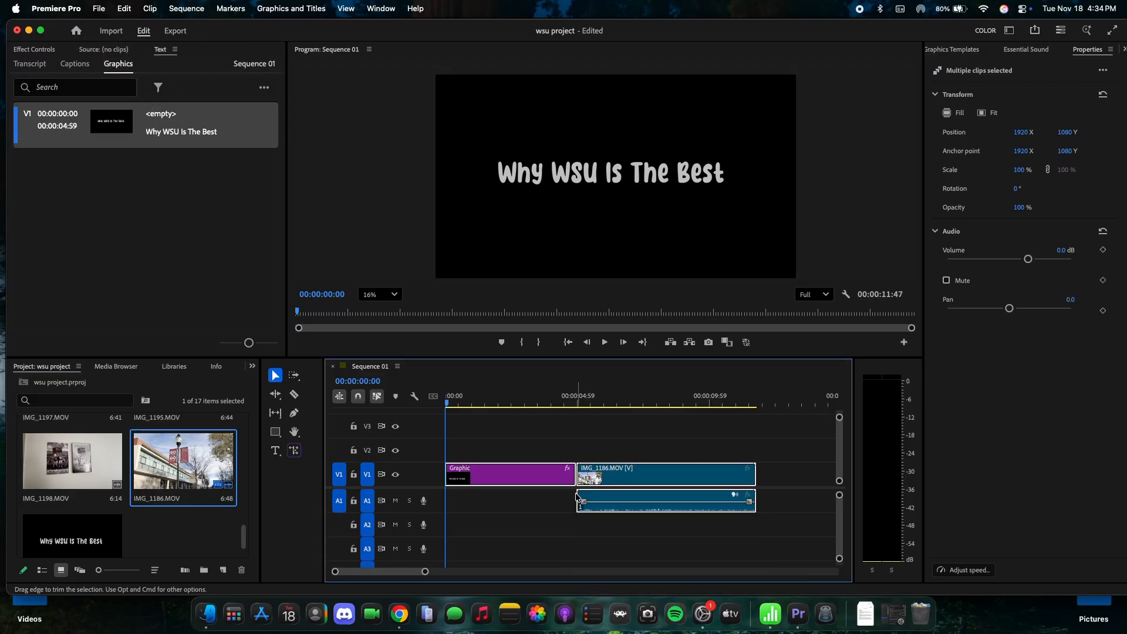
right_click(577, 498)
left_click(593, 567)
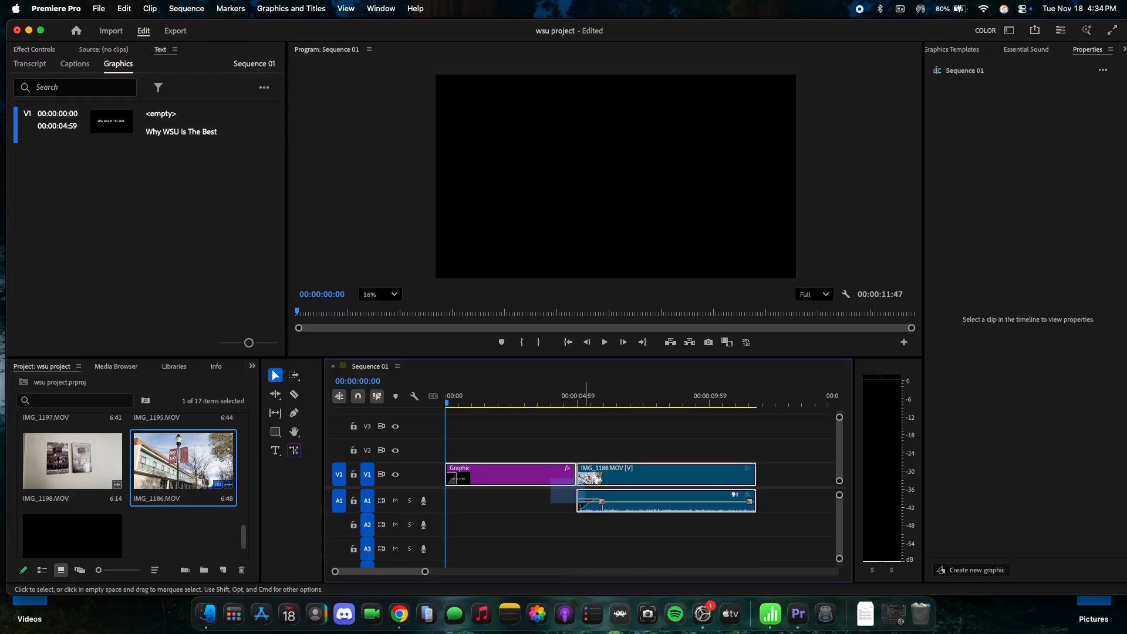
Try to add a transition at the cut between the title graphic and IMG_1186.MOV, and preview the sequence
left_click_drag(576, 478, 576, 469)
right_click(576, 468)
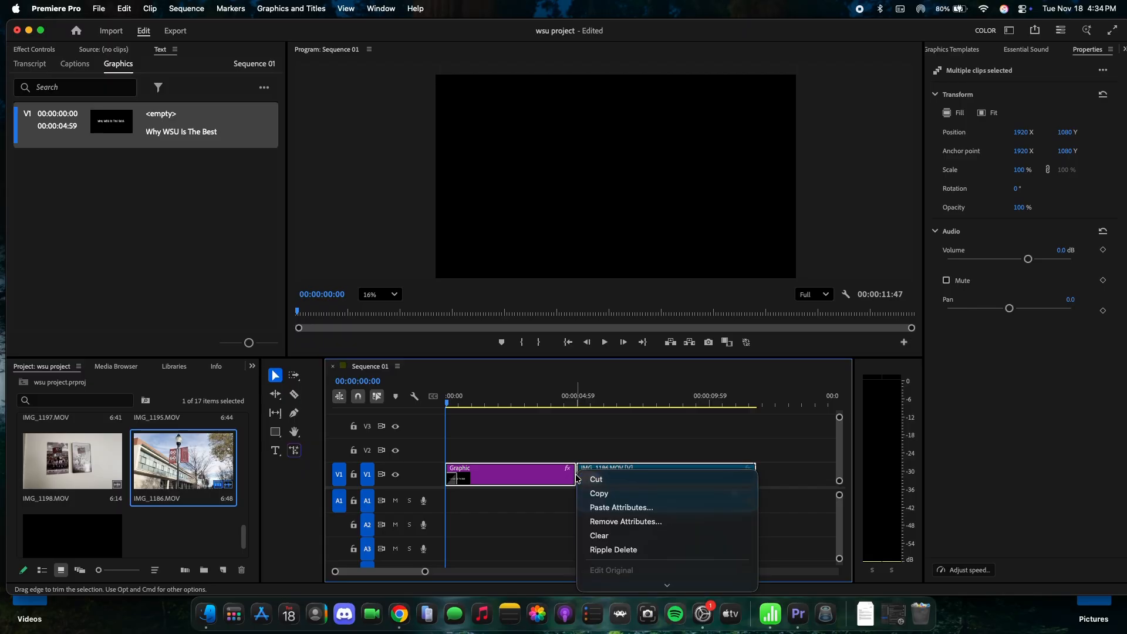
left_click(575, 470)
right_click(578, 486)
left_click(578, 478)
right_click(578, 478)
left_click(578, 478)
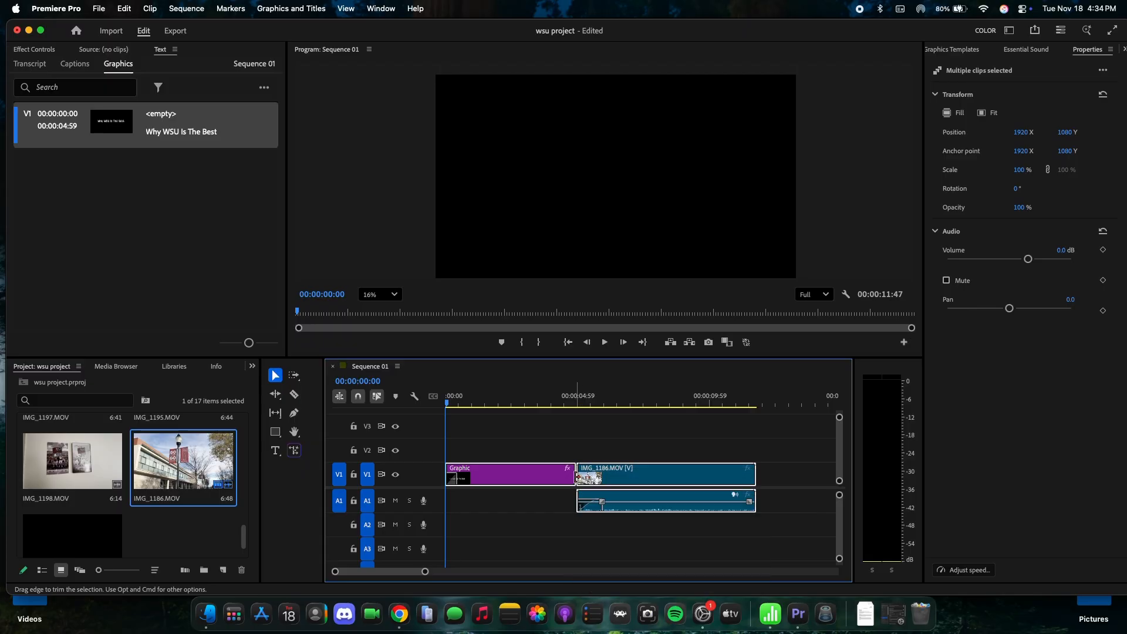
right_click(578, 479)
left_click(578, 478)
right_click(578, 478)
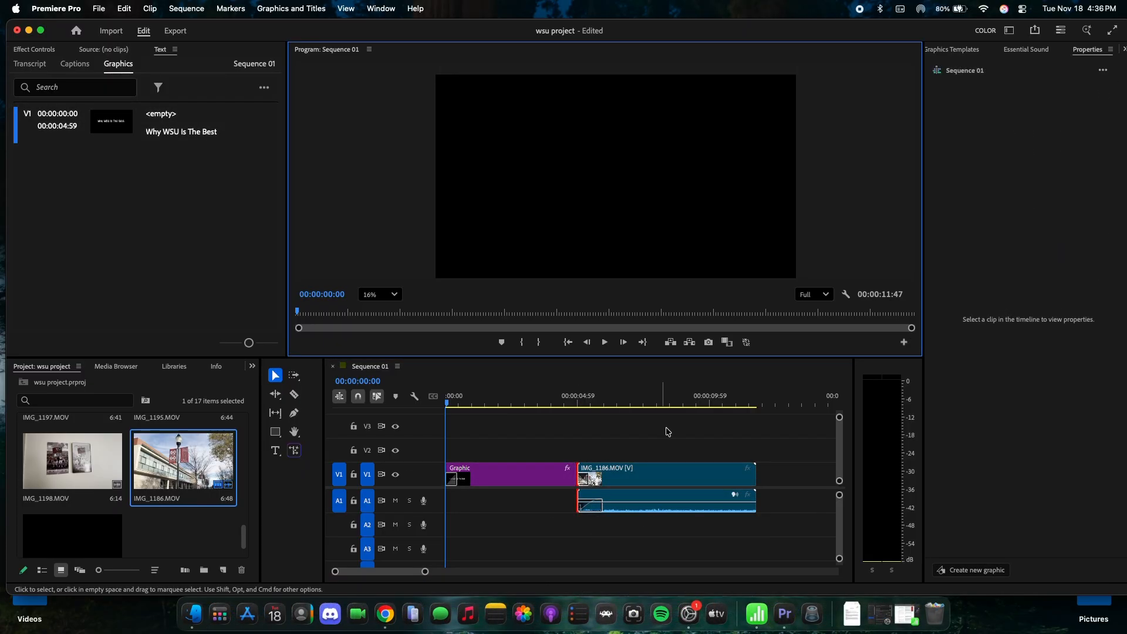
key("space")
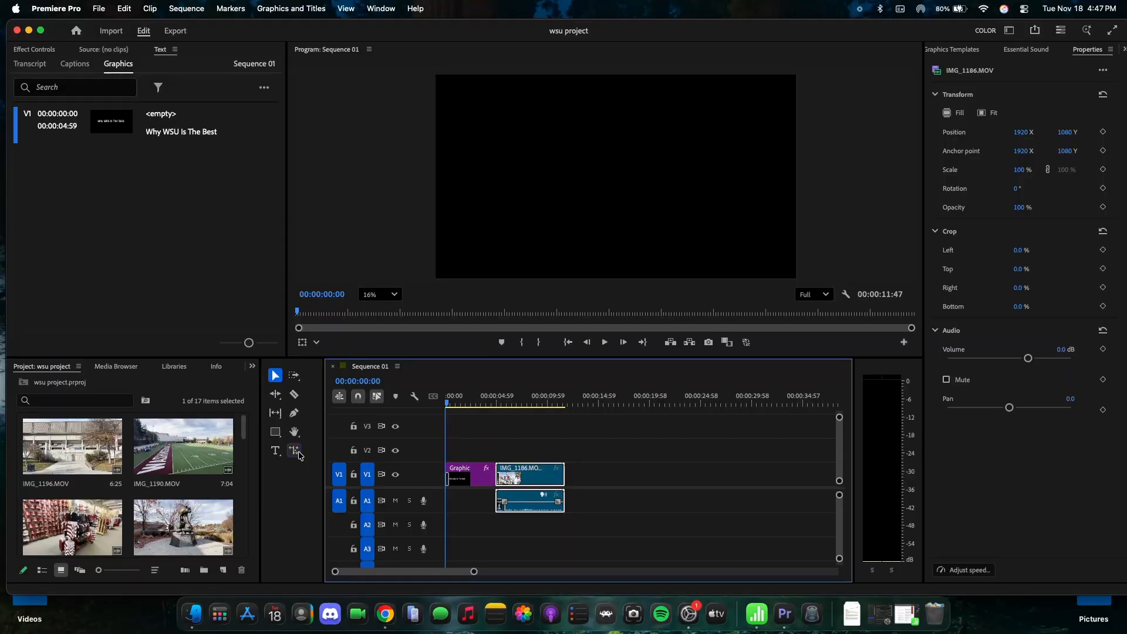
Append the store interior clip directly after IMG_1186.MOV on the timeline
scroll(134, 491, "down", 5)
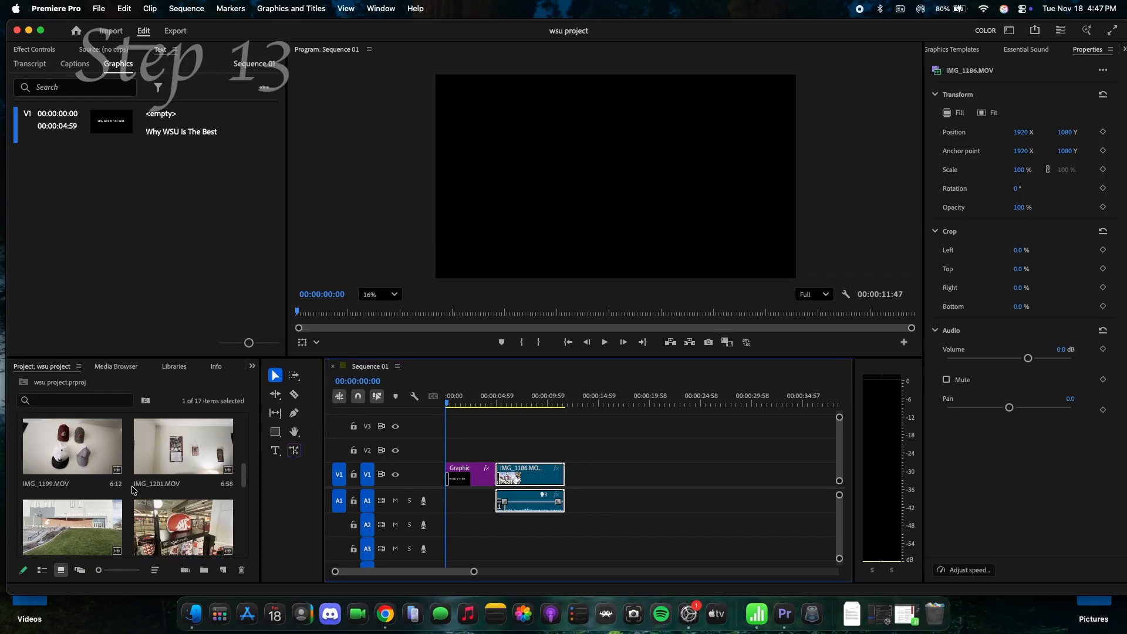
left_click_drag(174, 545, 570, 506)
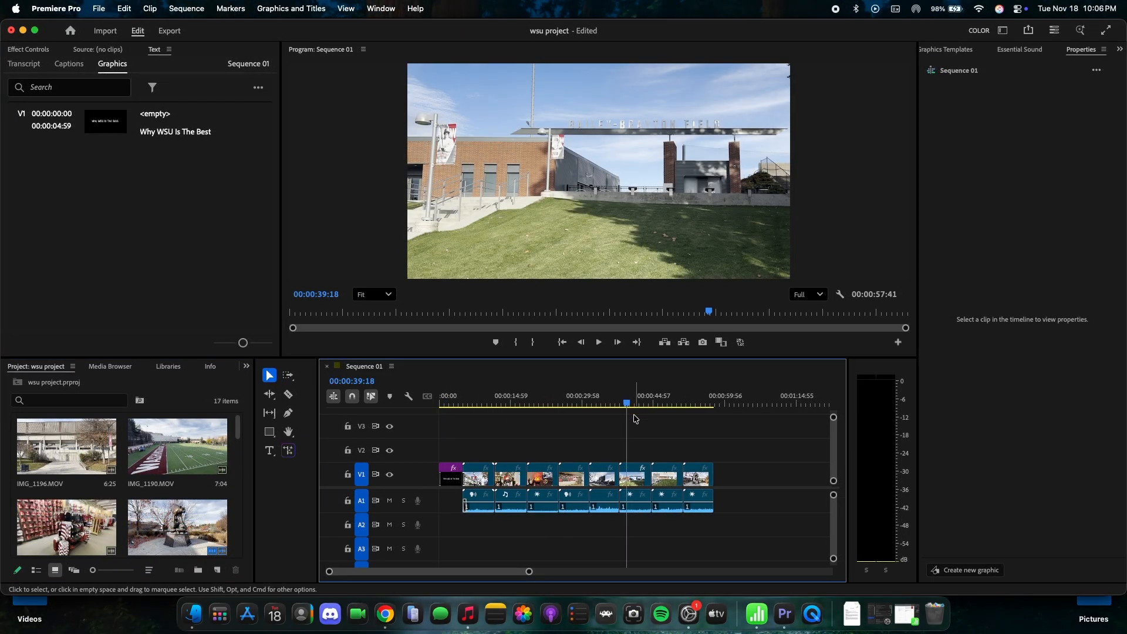
Select the baseball field clip IMG_1195.MOV on the timeline and open its Lumetri Color controls
left_click_drag(628, 403, 643, 401)
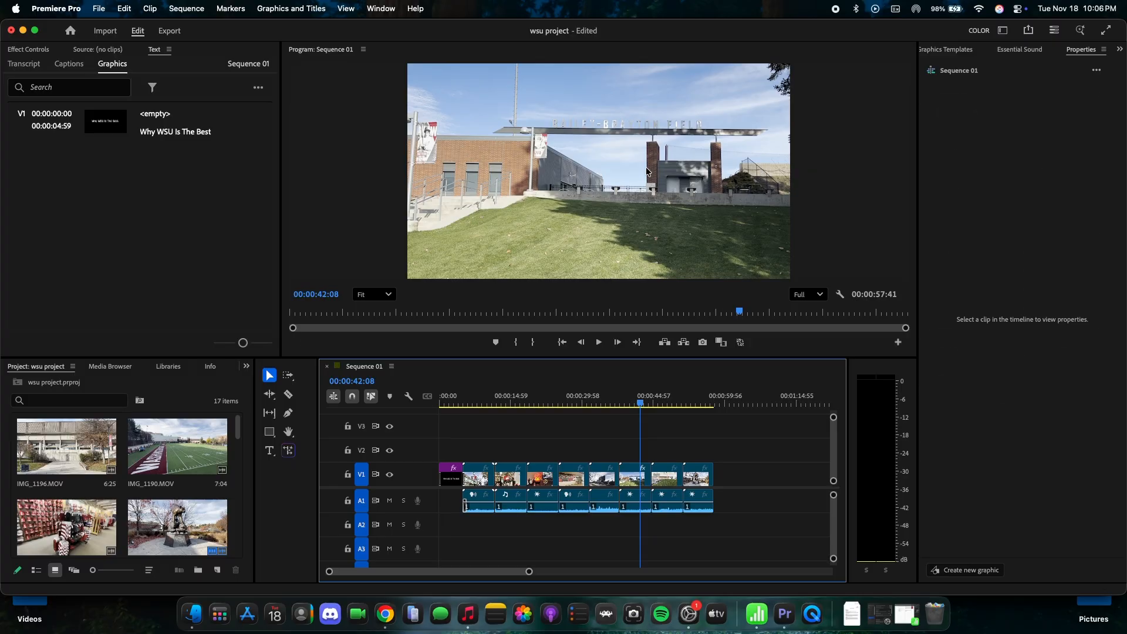
left_click(639, 477)
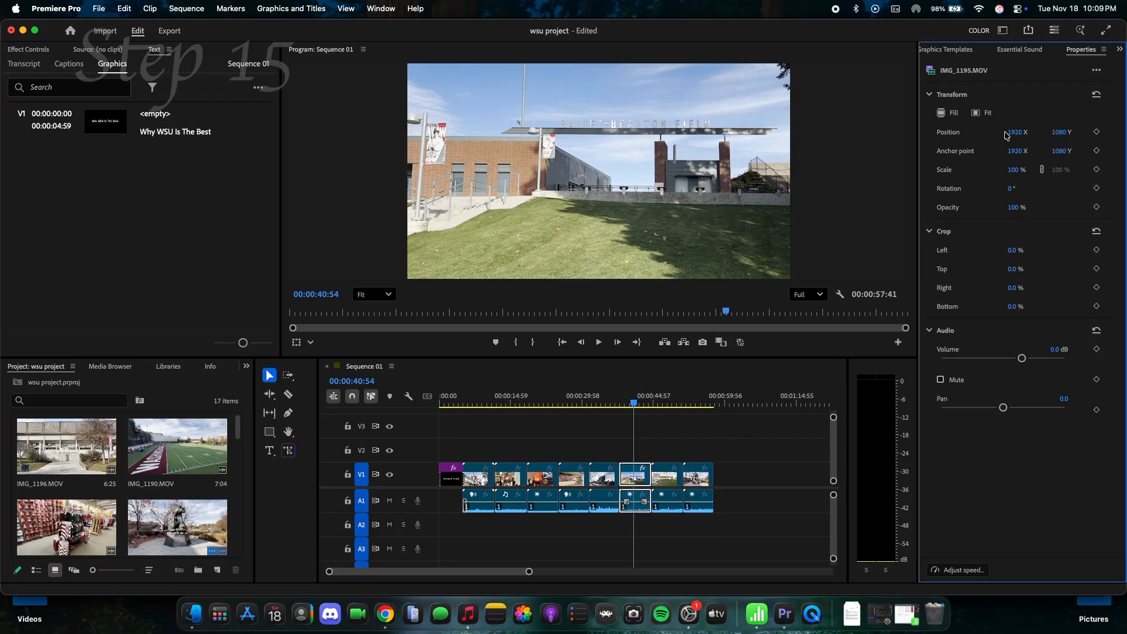
left_click(1115, 51)
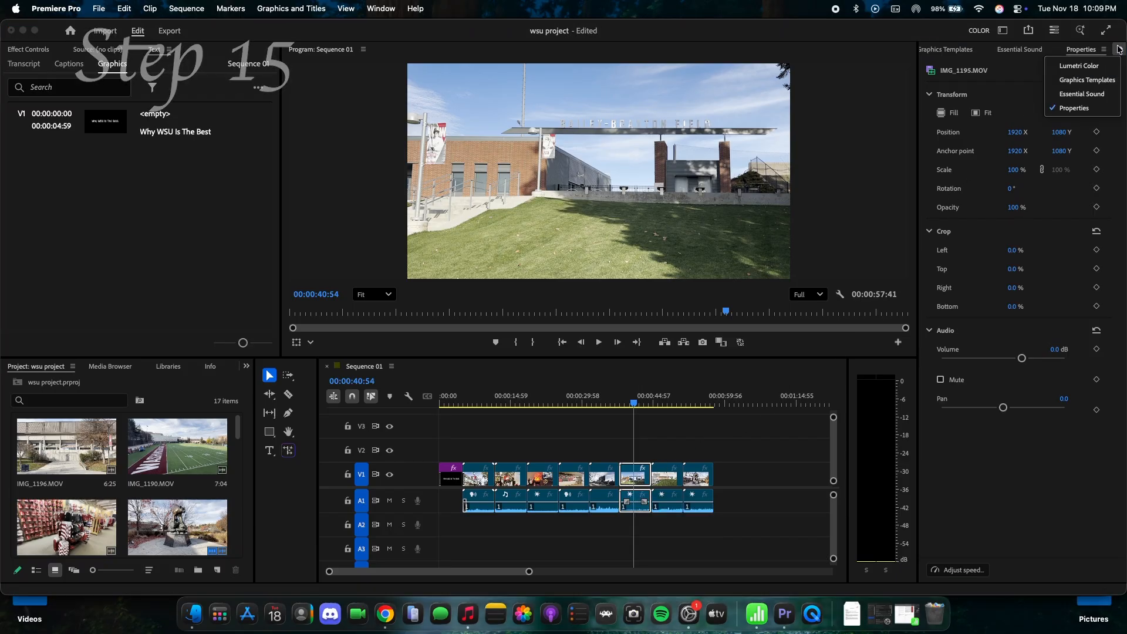
left_click(1095, 66)
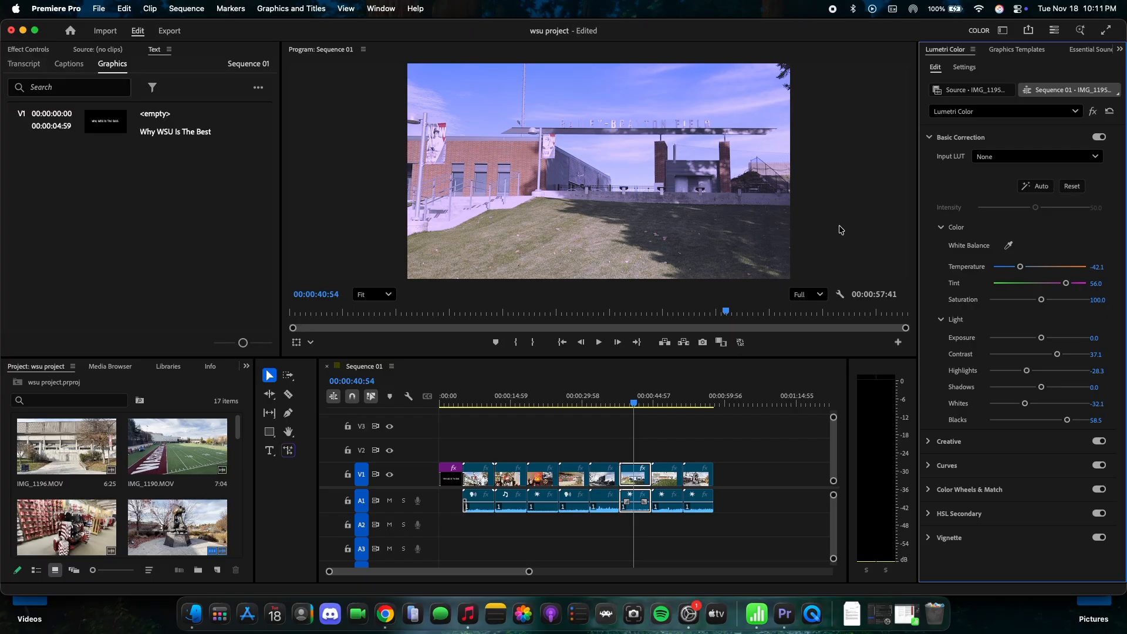
Undo the most recent Lumetri light adjustments on IMG_1195.MOV, including contrast, whites, blacks and highlights
key("super+z")
key("super+z")
key("super+z")
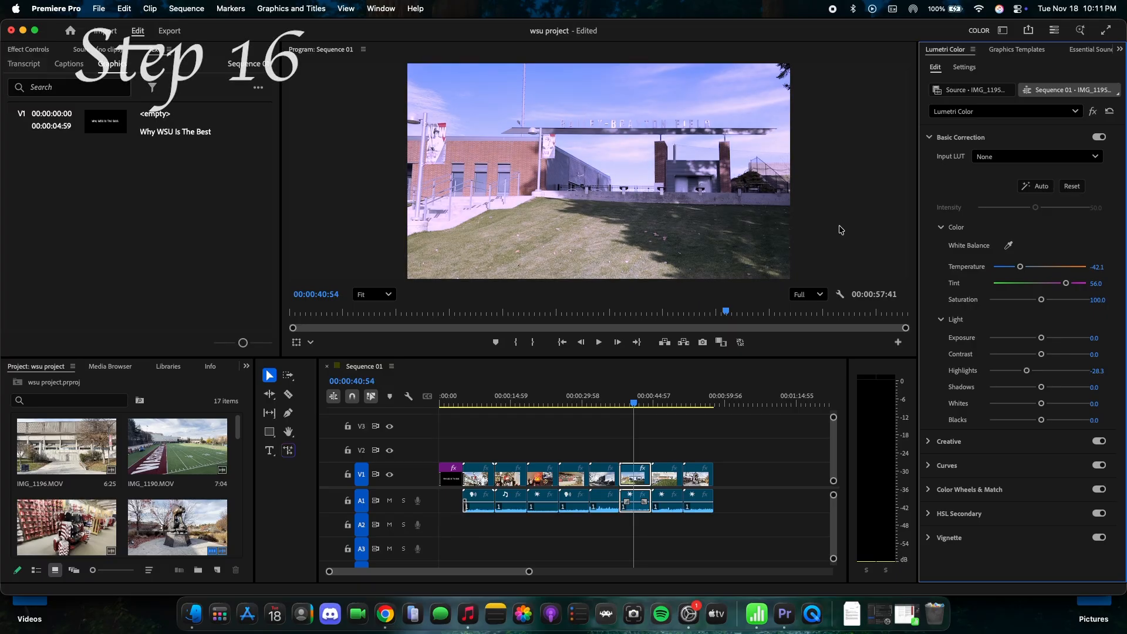
key("super+z")
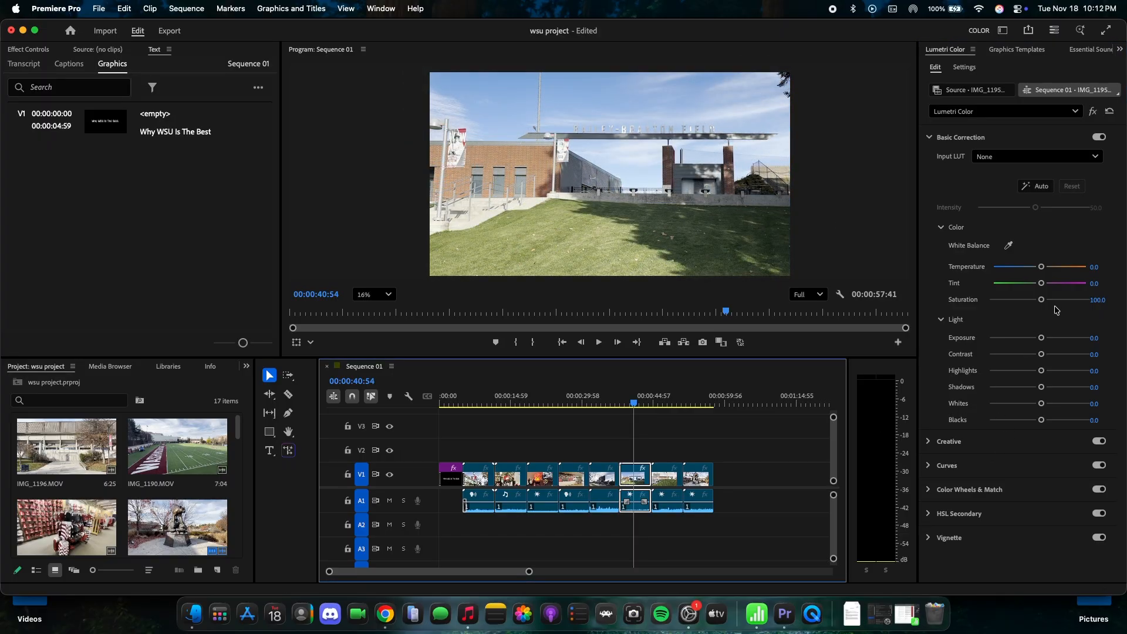
Set the white balance of IMG_1195.MOV by sampling a pale area above the brick building, and play back the color-corrected clip
left_click(1009, 245)
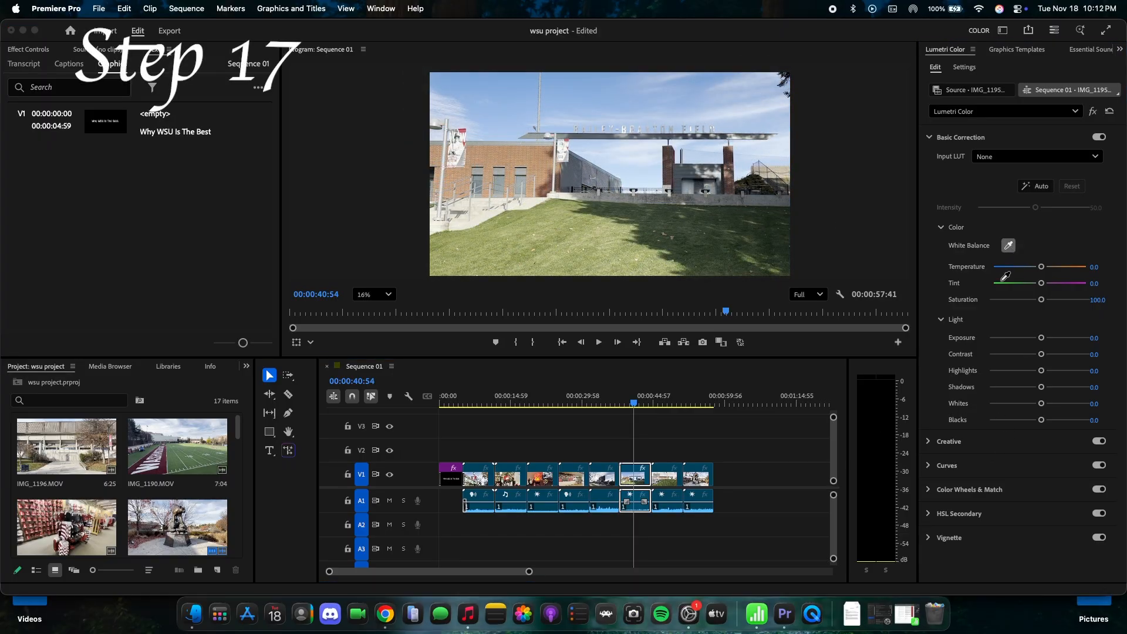
left_click(494, 125)
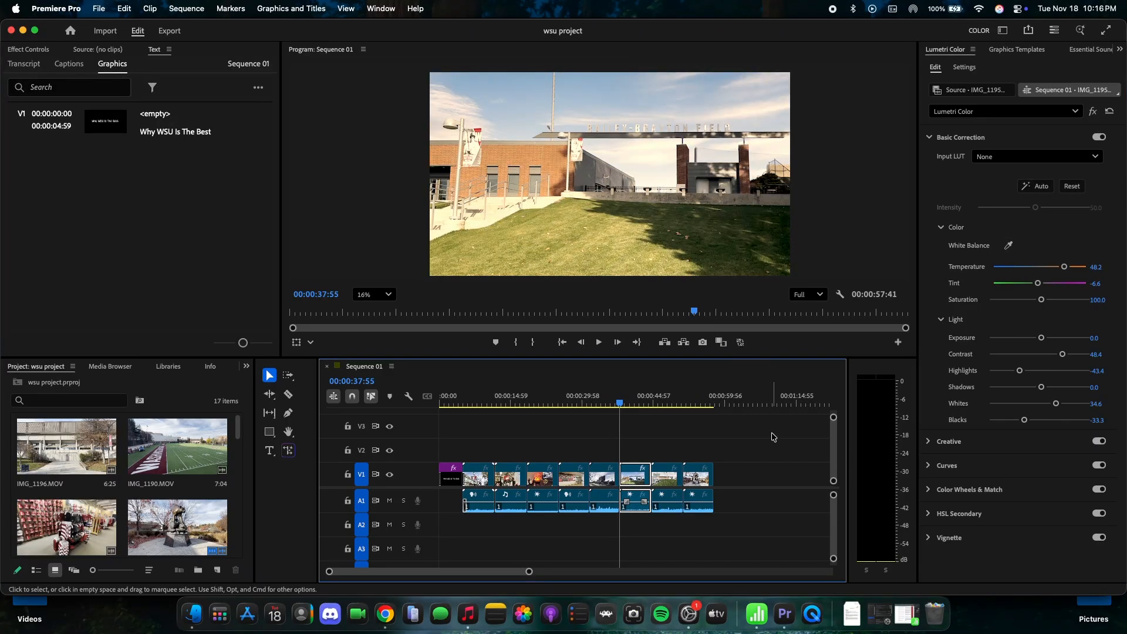
key("space")
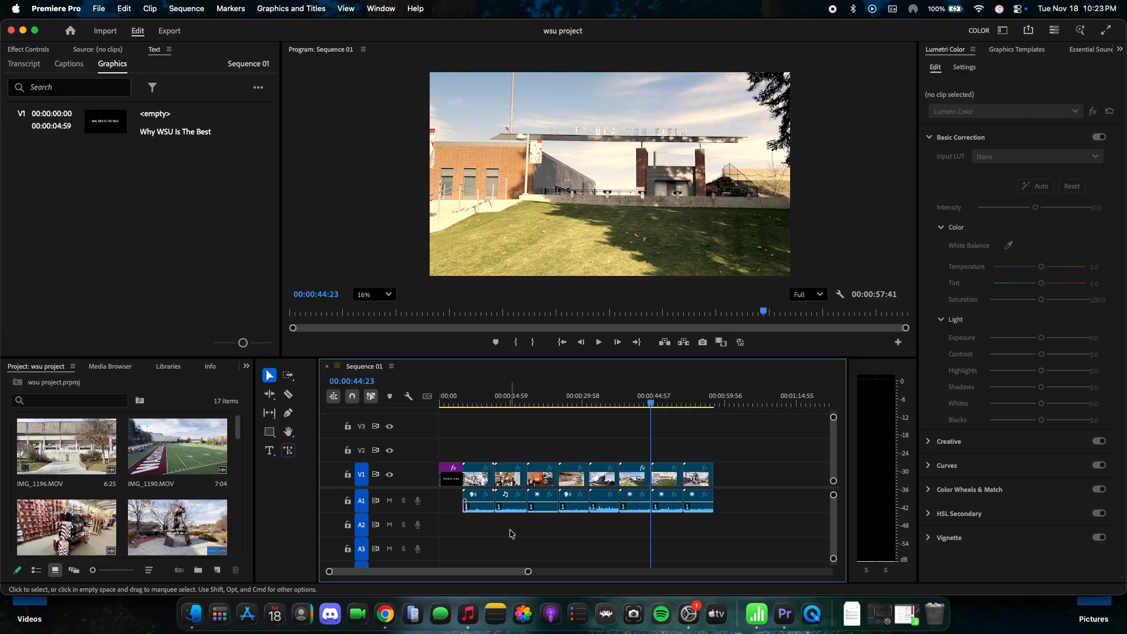
Shift all the clips after IMG_1186.MOV about 7 seconds later on the timeline to open a gap behind it
left_click_drag(528, 531, 691, 481)
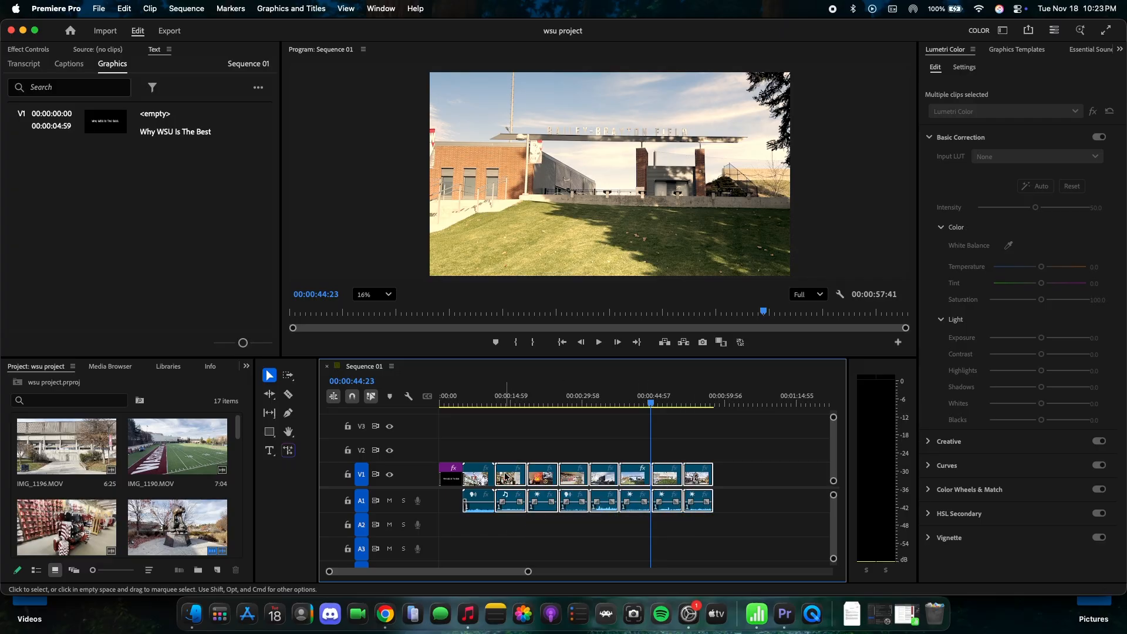
left_click_drag(506, 476, 540, 482)
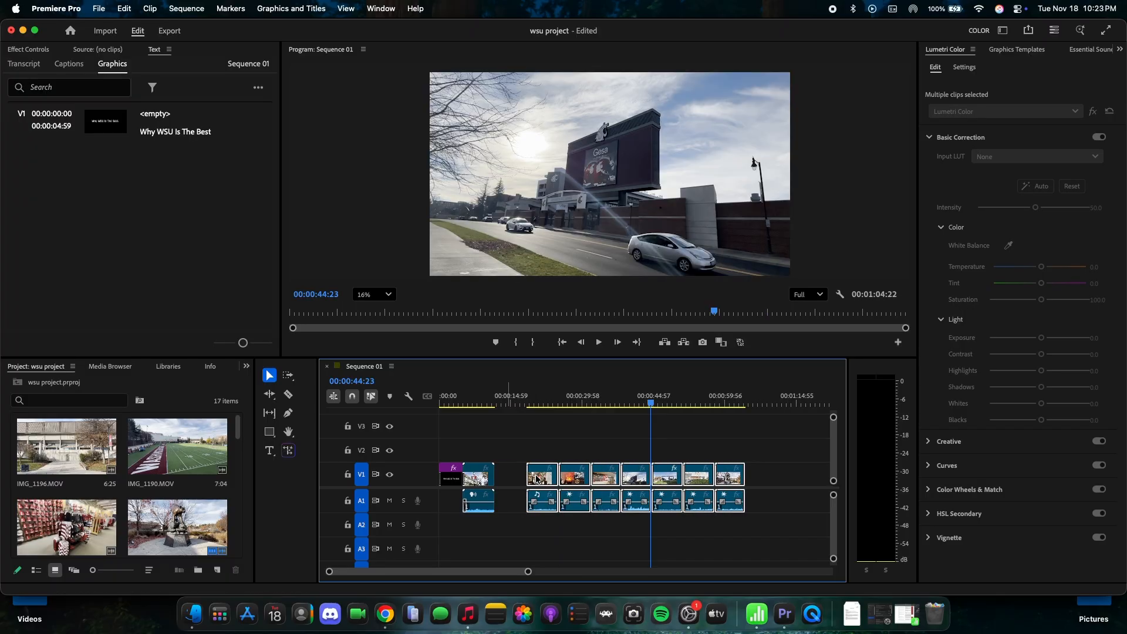
Add an empty text box across the middle of the frame at 00:00:16:16 and move its graphic into the gap on V1
left_click(517, 401)
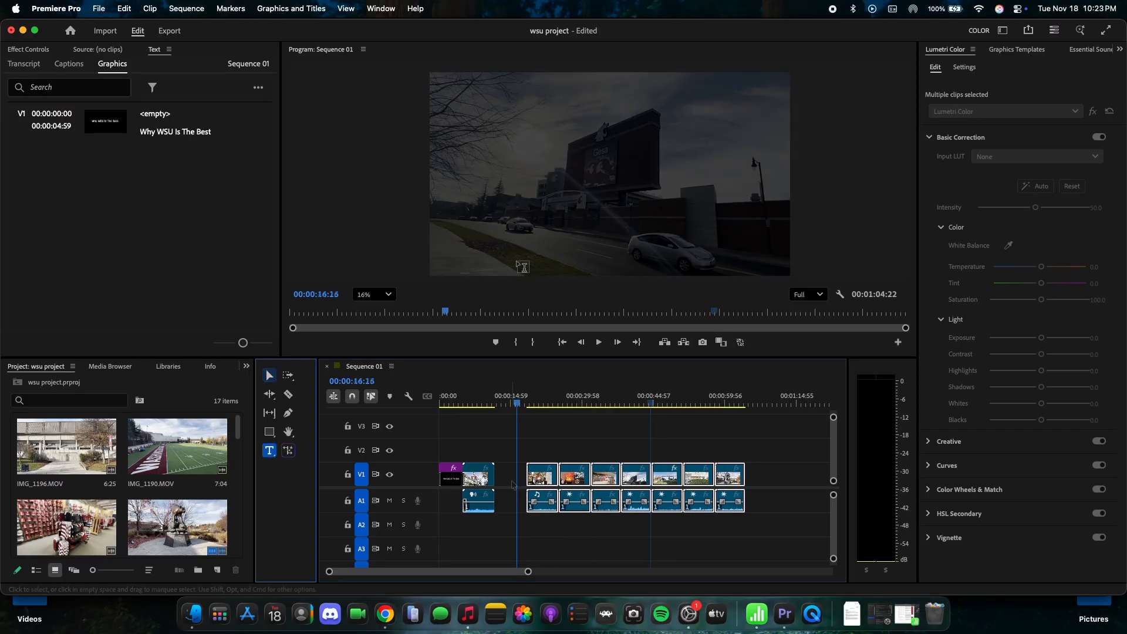
key("t")
left_click_drag(503, 165, 684, 202)
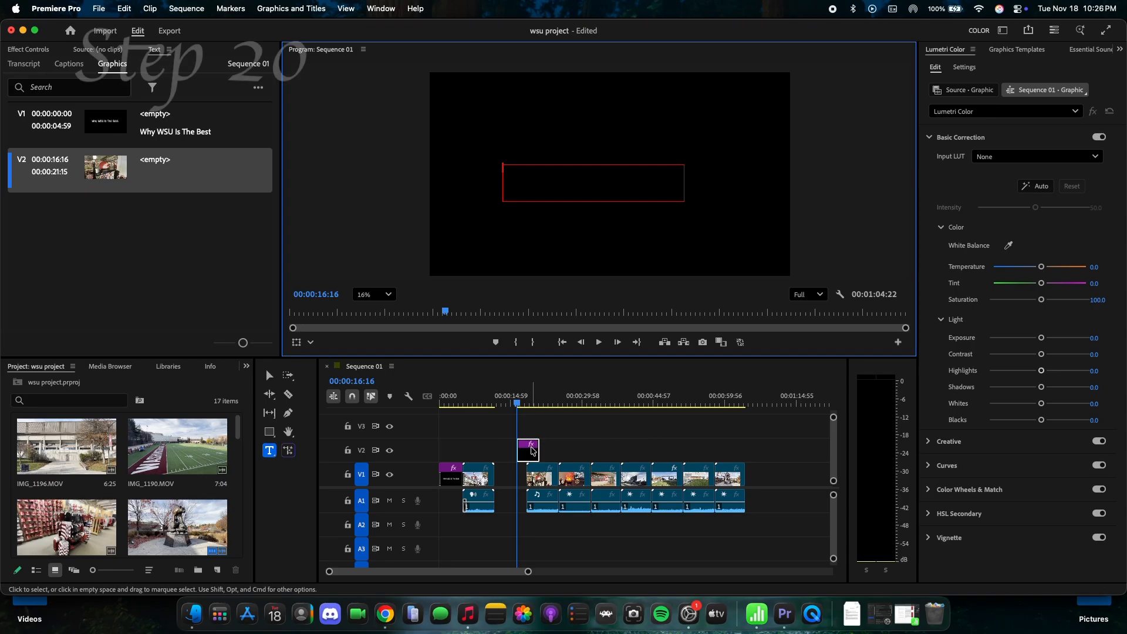
left_click_drag(538, 455, 508, 474)
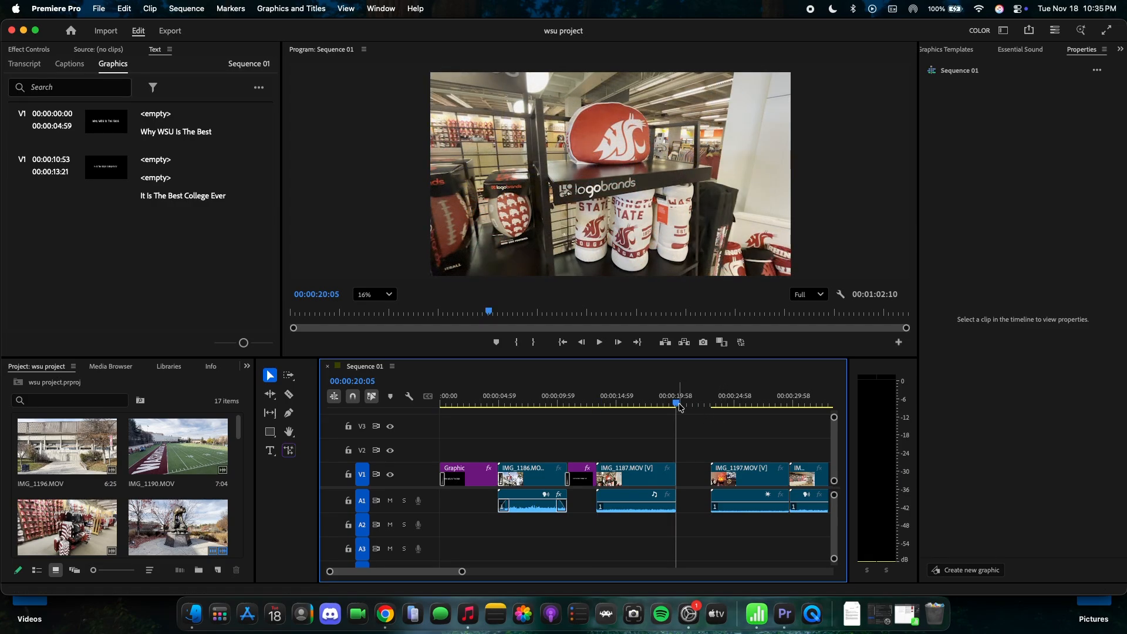
Split IMG_1187.MOV on the timeline at 00:00:17:36 with the Razor tool
left_click_drag(678, 405, 648, 409)
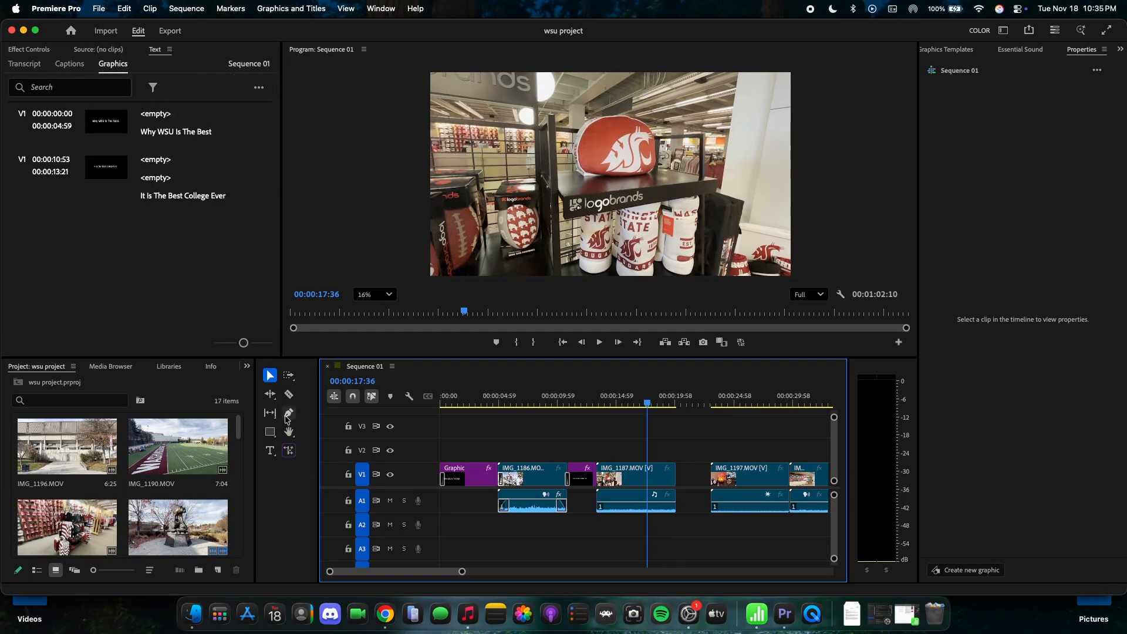
left_click(289, 394)
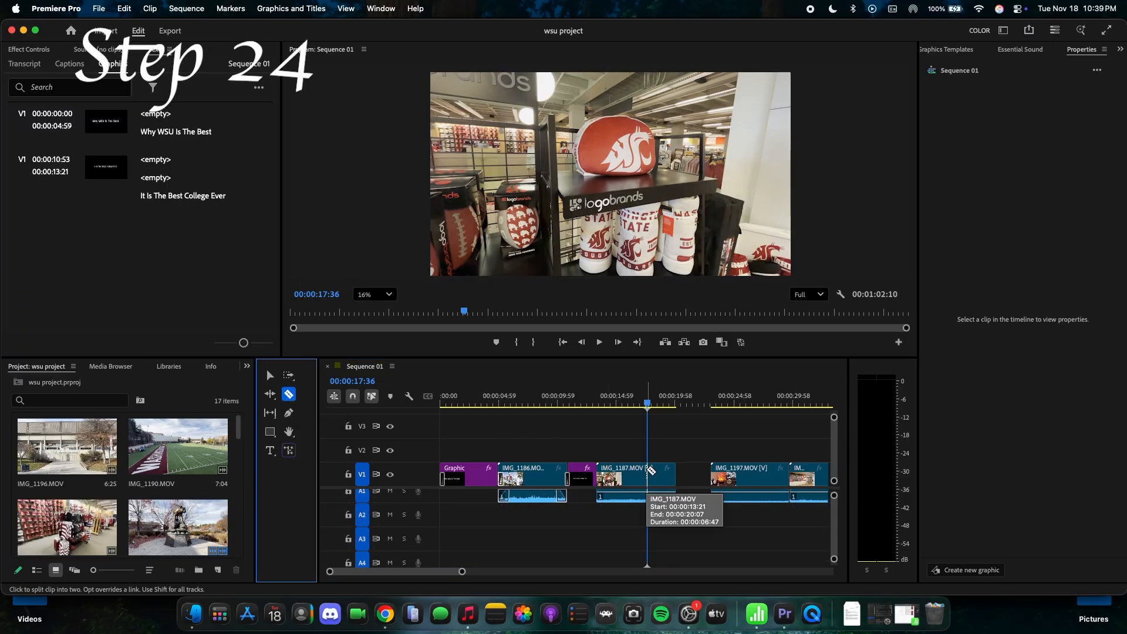
left_click(649, 469)
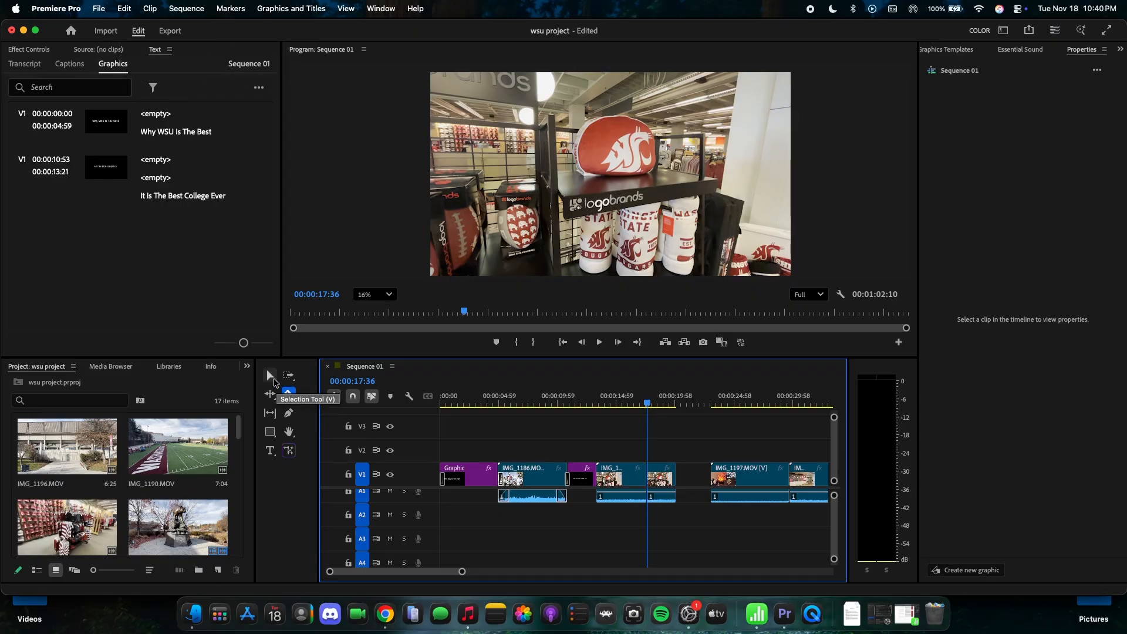
Delete the second part of the split IMG_1187.MOV clip from the timeline
left_click(272, 377)
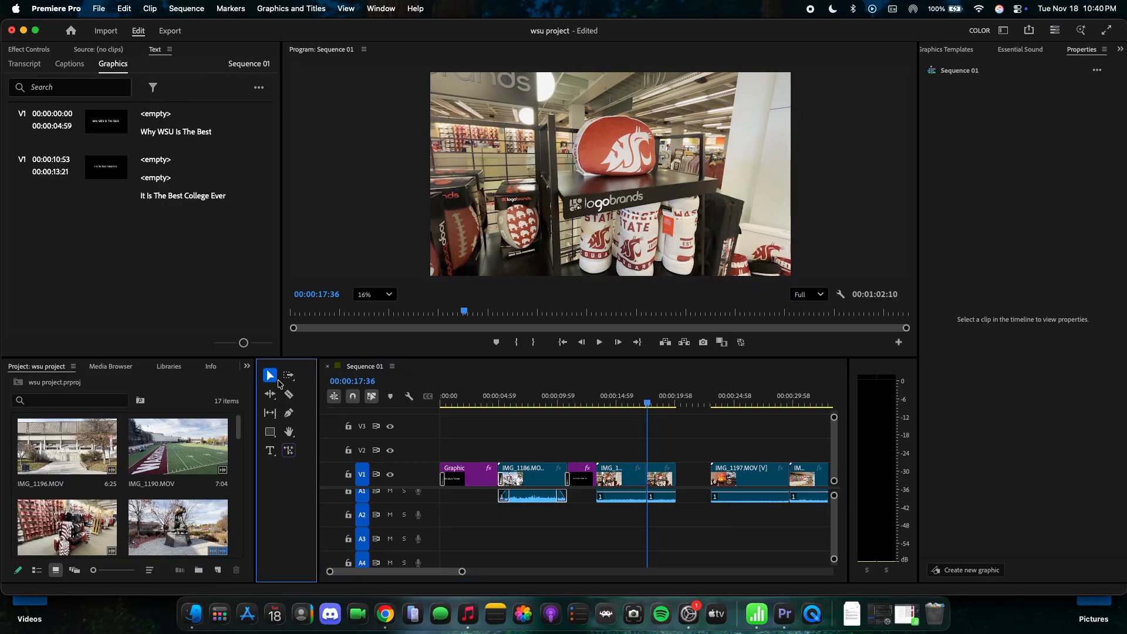
left_click(657, 474)
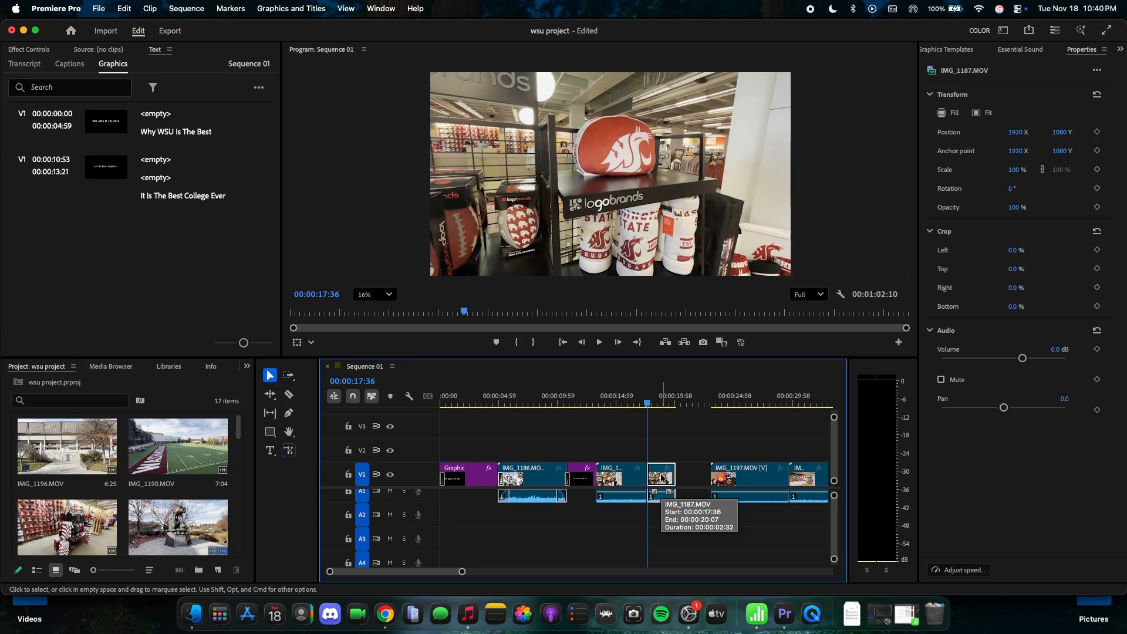
key("Delete")
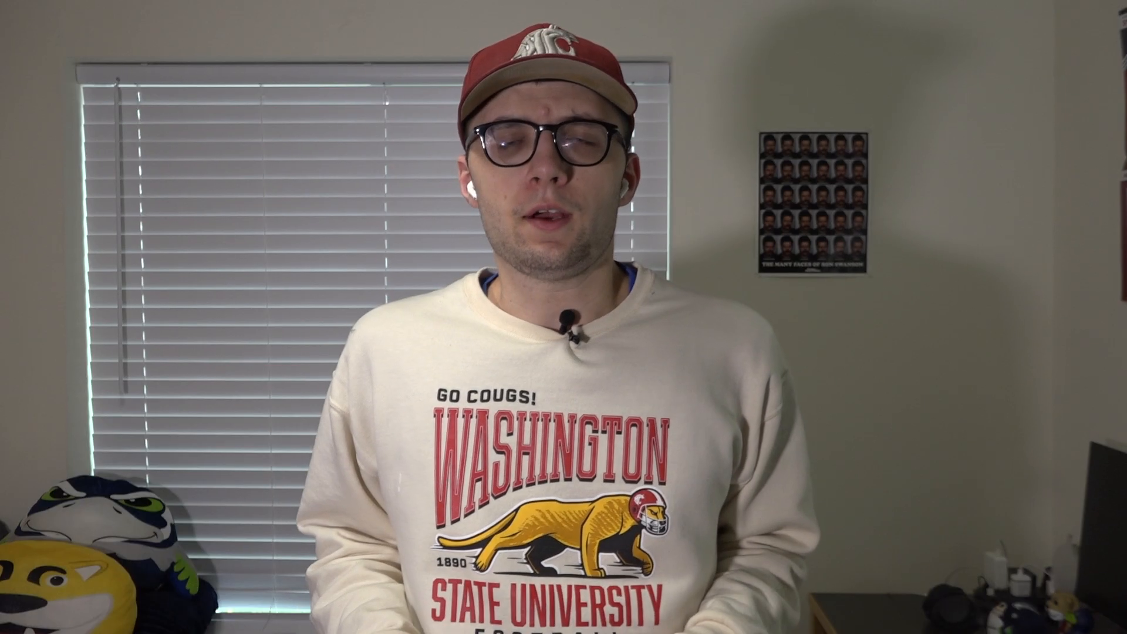